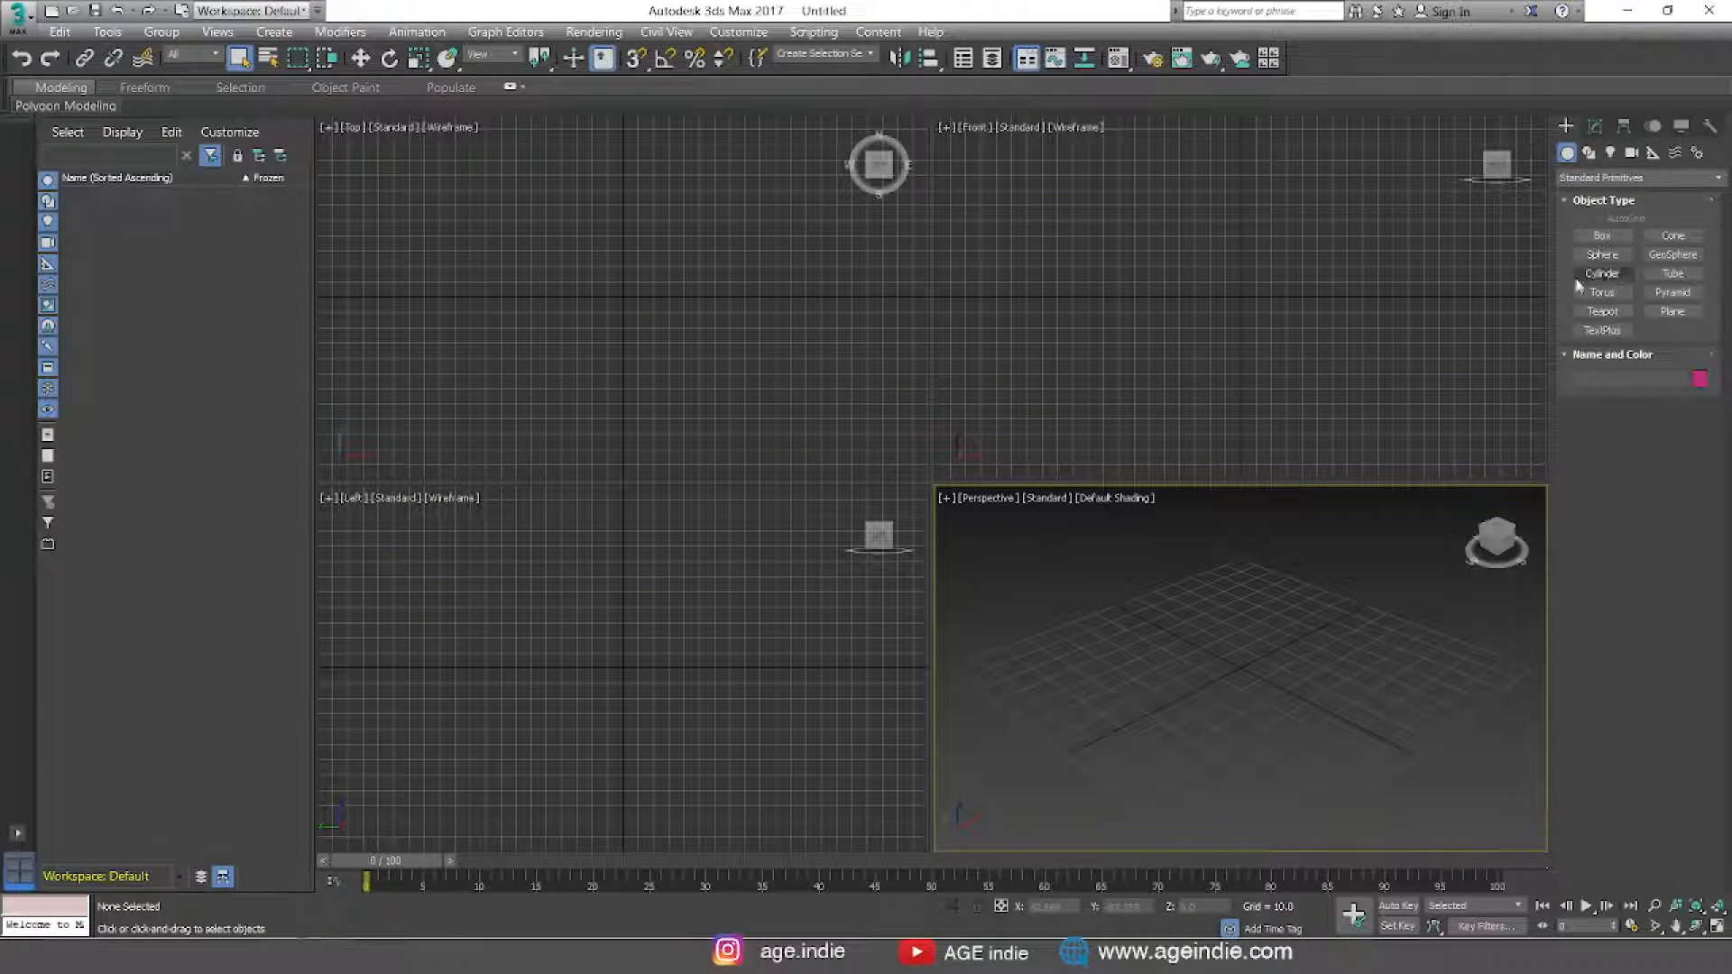
Create a TextPlus object in the Front view and move it along X closer to the grid origin
{"action": "left_click", "coordinate": [1600, 331]}
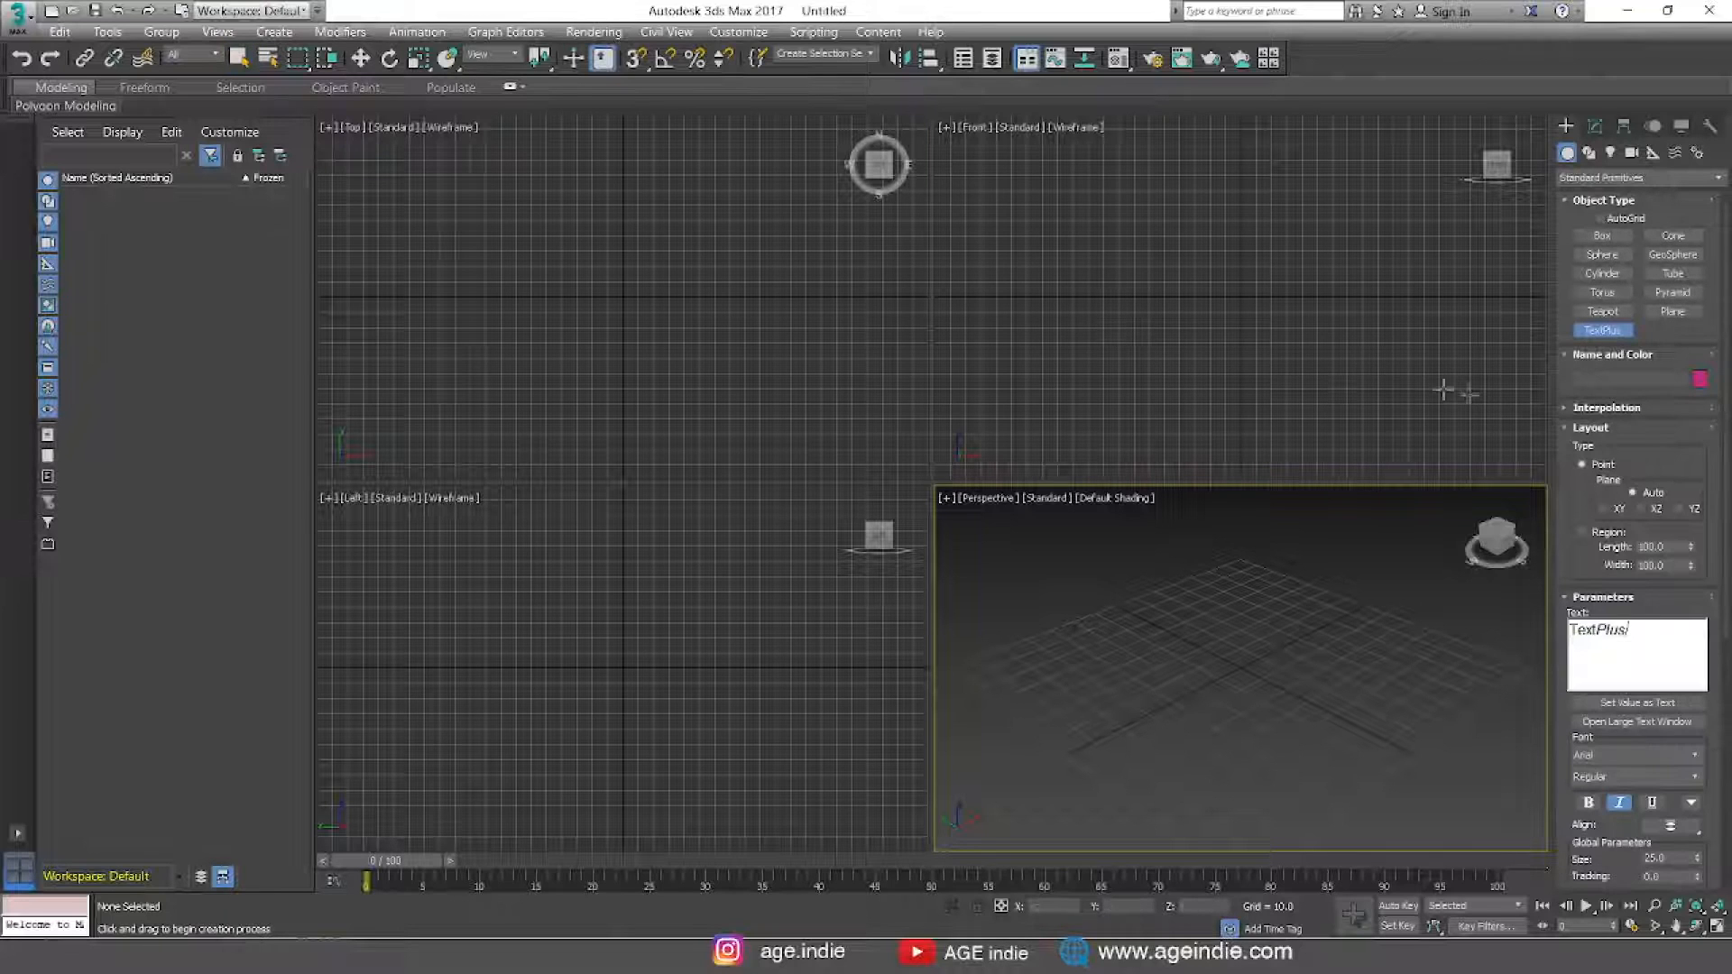
{"action": "left_click", "coordinate": [1169, 312]}
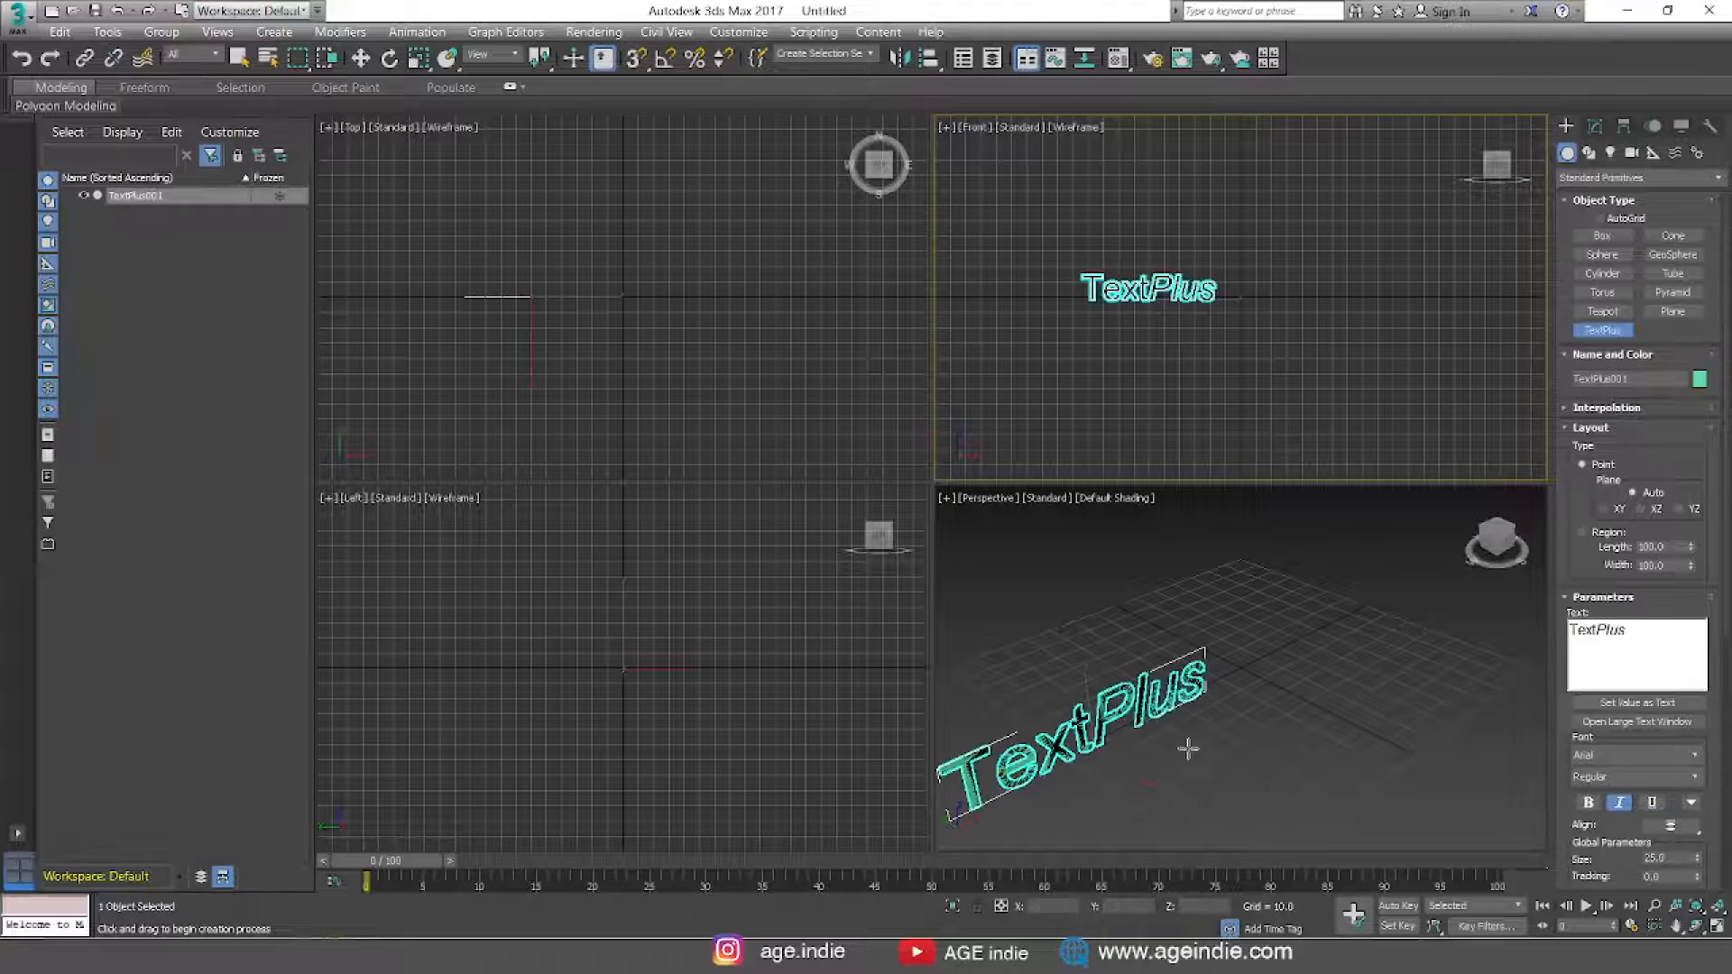
{"action": "left_click", "coordinate": [360, 58]}
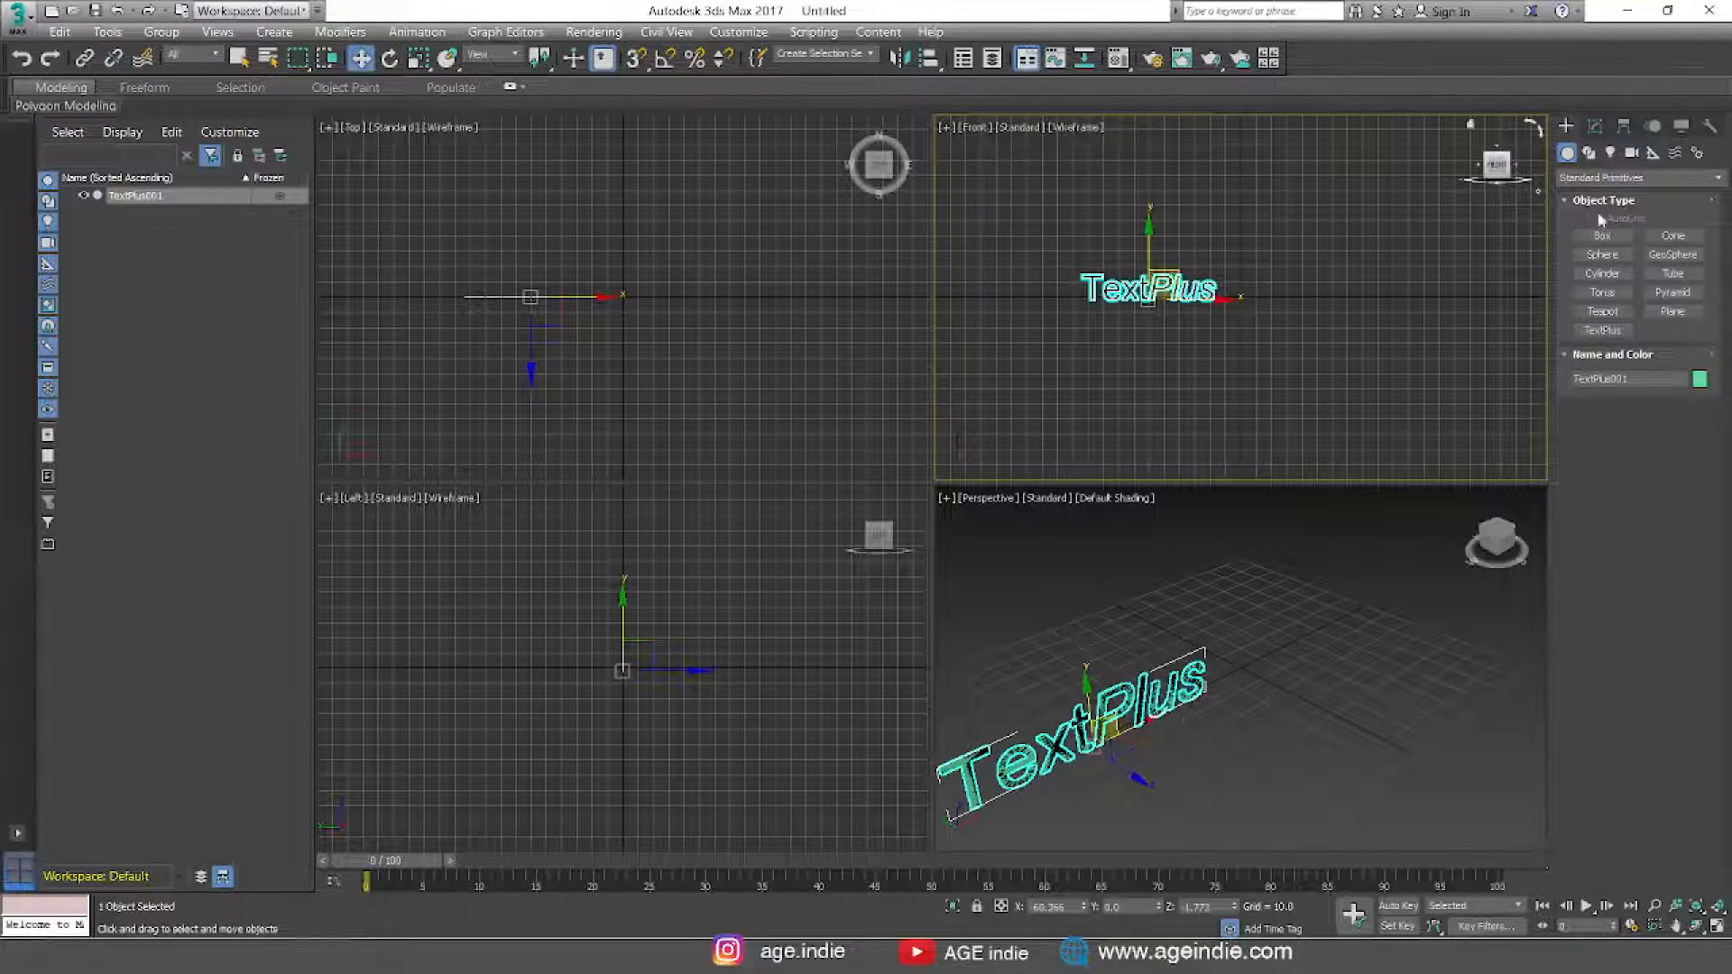
{"action": "left_click", "coordinate": [1595, 125]}
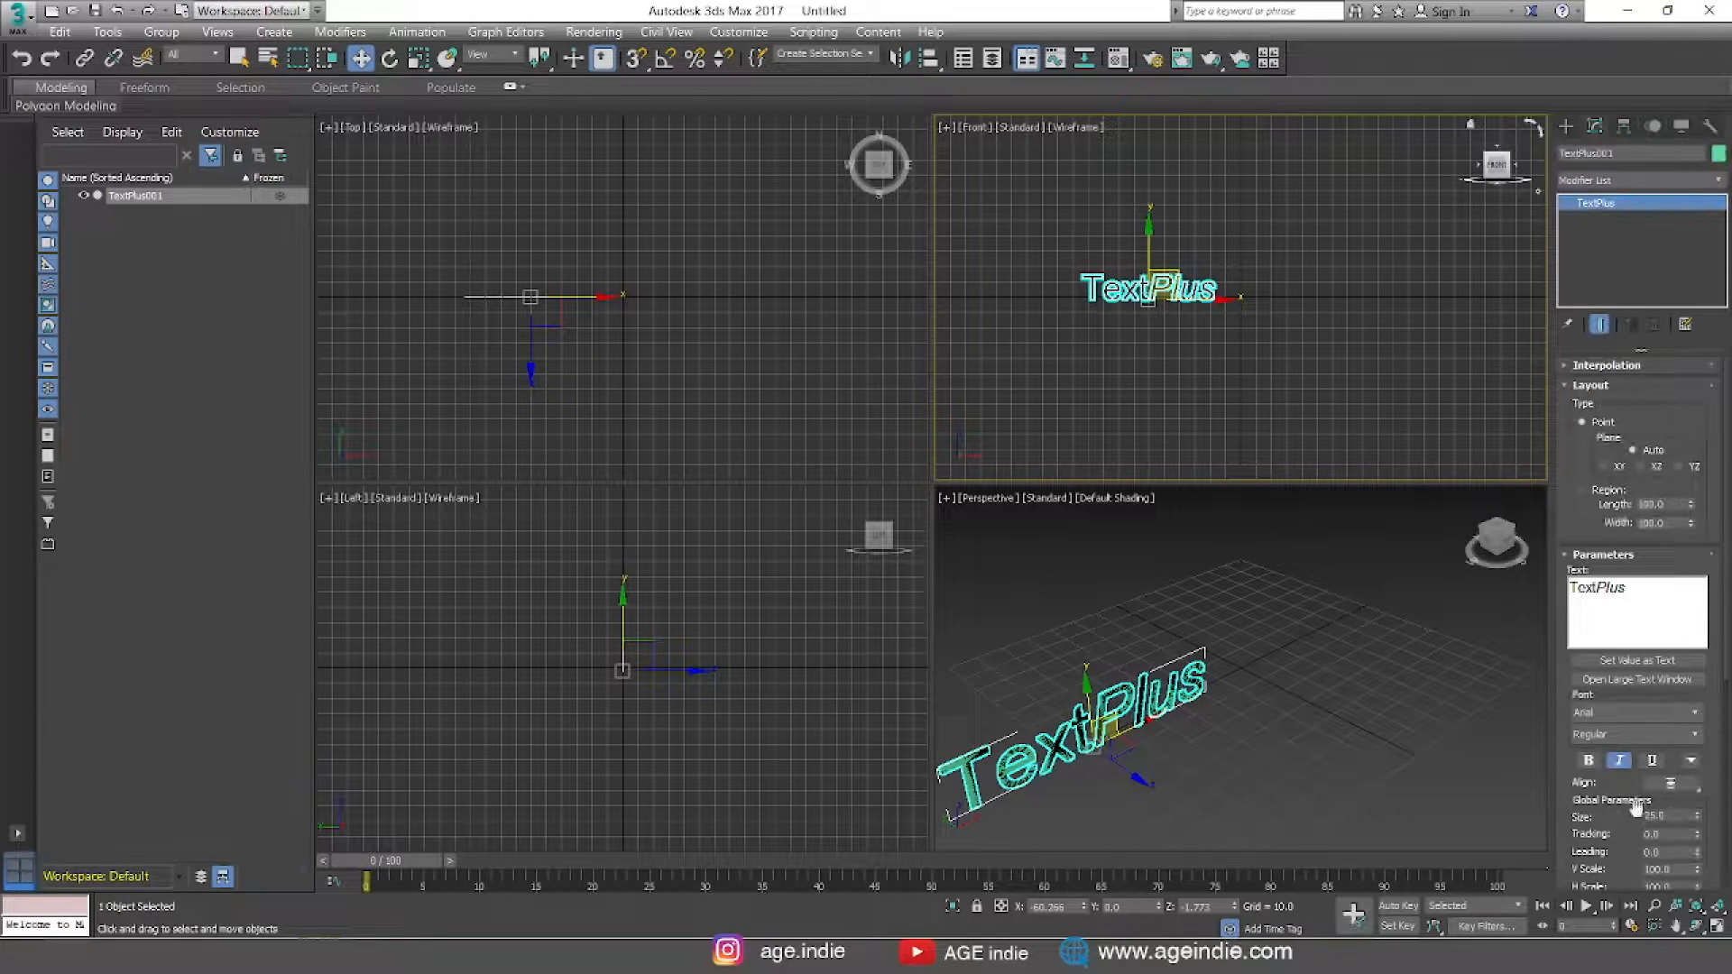
{"action": "right_click", "coordinate": [1276, 310]}
{"action": "left_click_drag", "start_coordinate": [1218, 297], "coordinate": [1282, 298]}
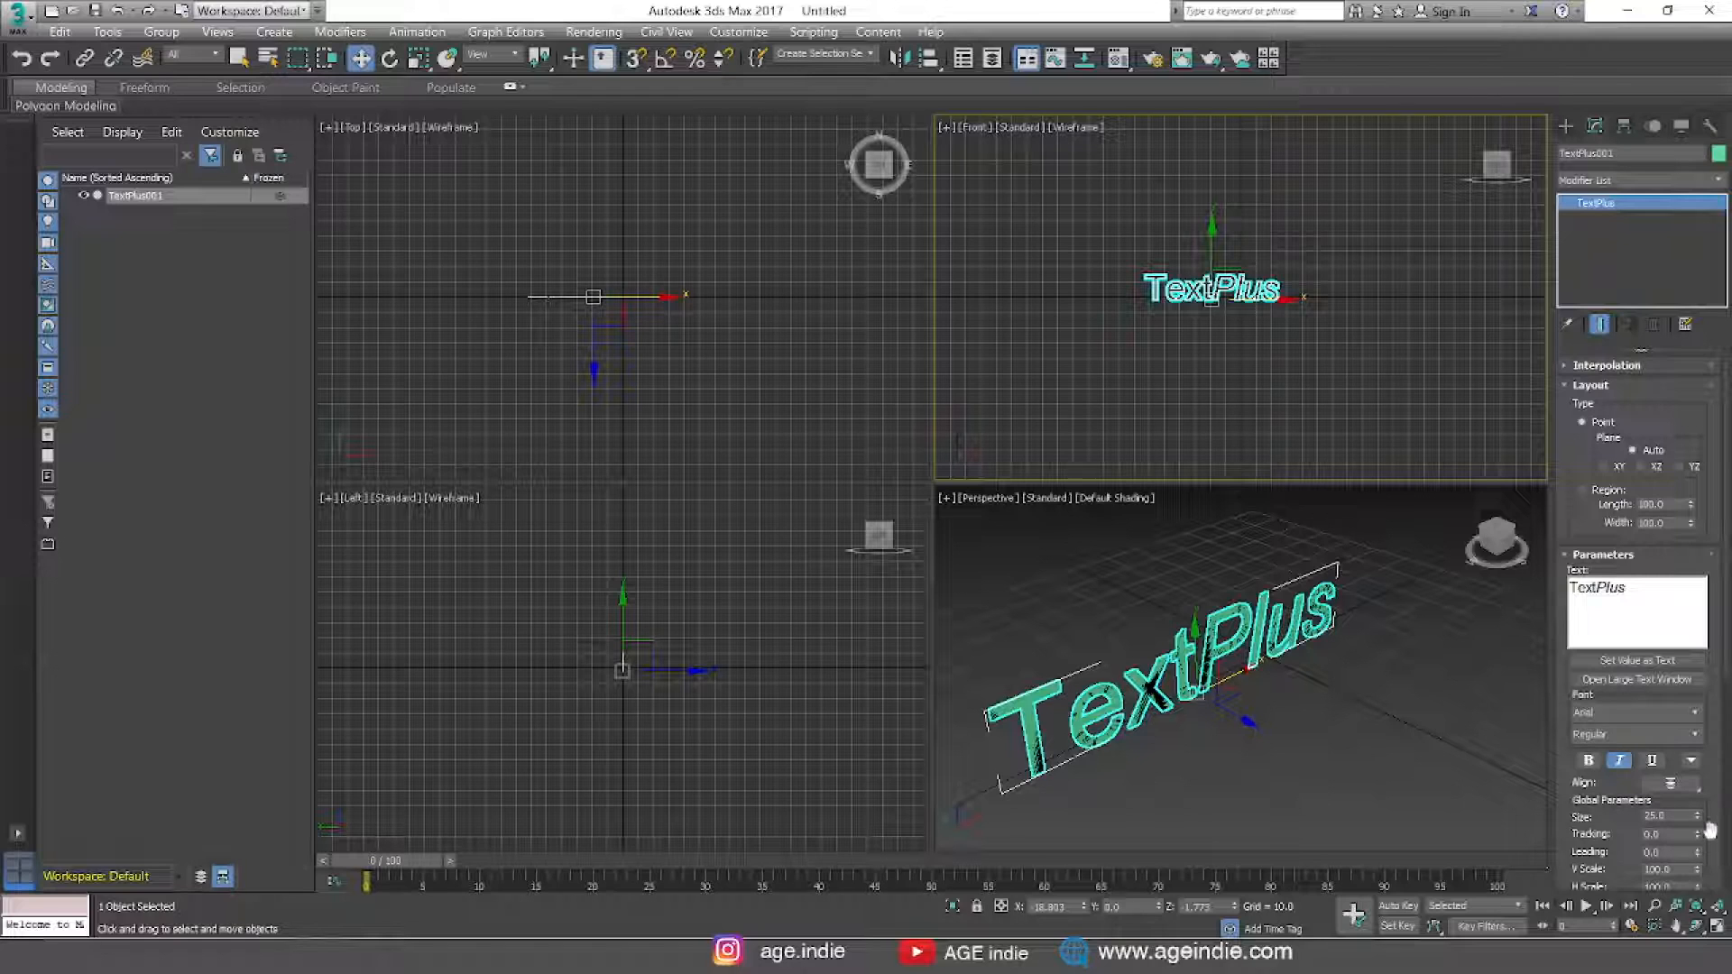
Extrude the text by 2
{"action": "left_click_drag", "start_coordinate": [1709, 847], "coordinate": [1707, 660]}
{"action": "left_click", "coordinate": [1669, 805]}
{"action": "type", "text": "2"}
{"action": "key", "text": "Return"}
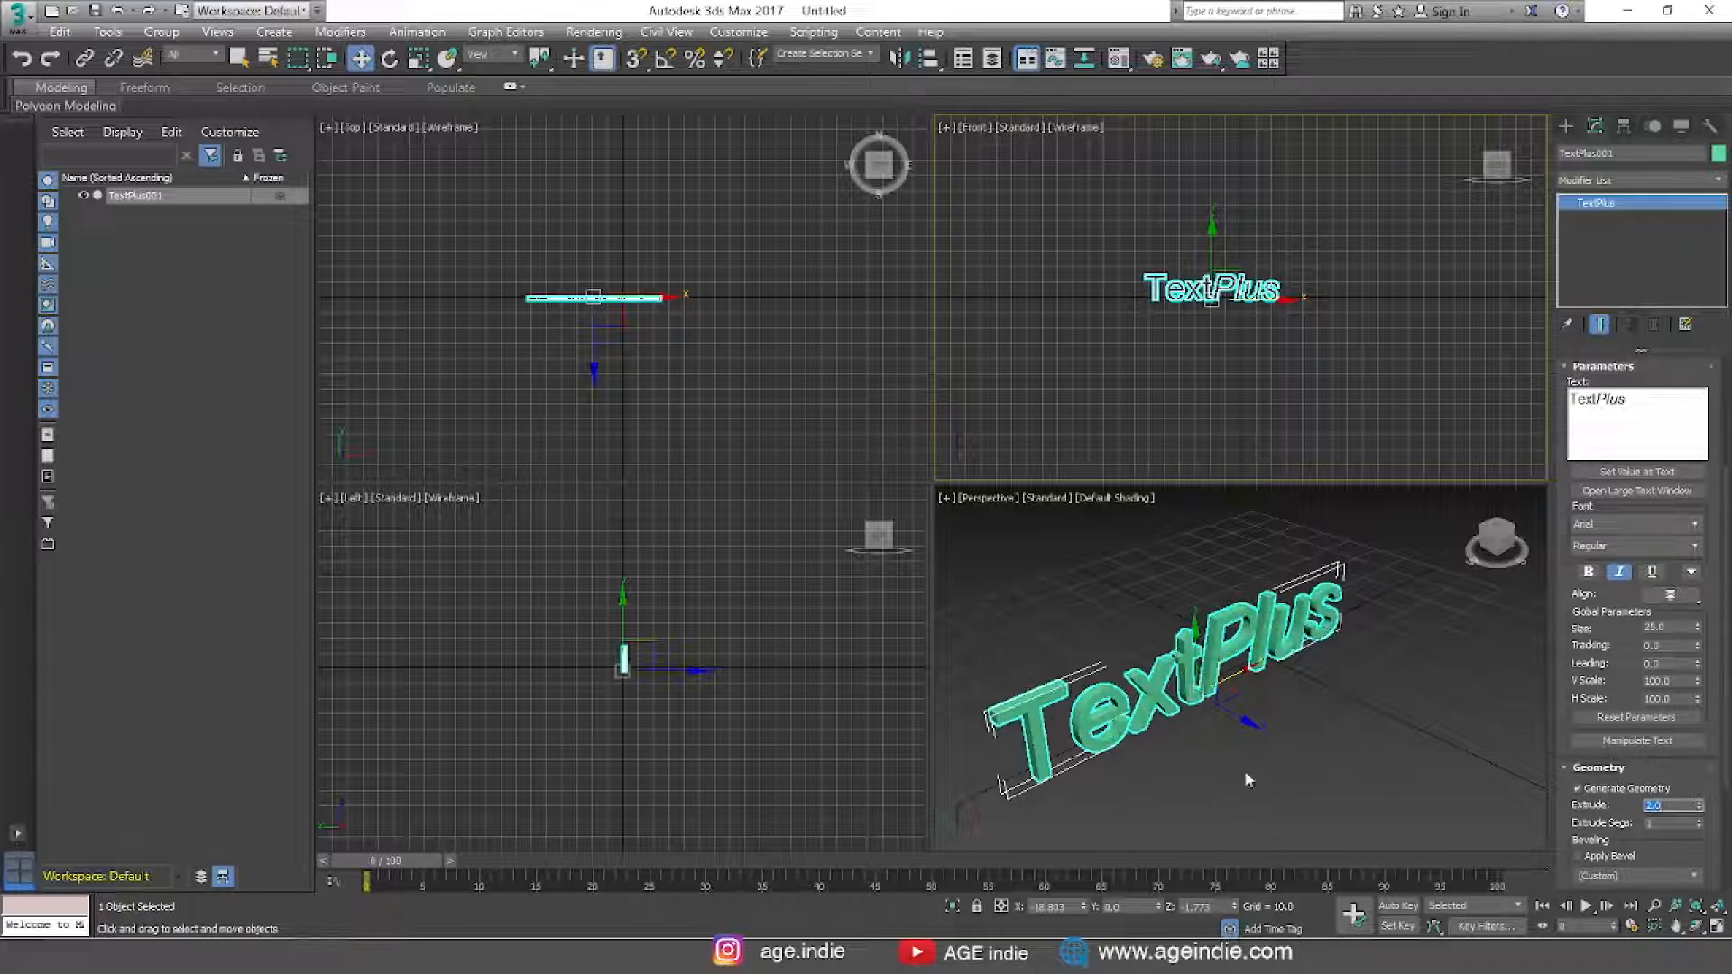
{"action": "mouse_move", "coordinate": [1337, 684]}
{"action": "middle_mouse_down"}
{"action": "mouse_move", "coordinate": [1328, 705]}
{"action": "mouse_move", "coordinate": [1365, 696]}
{"action": "middle_mouse_up"}
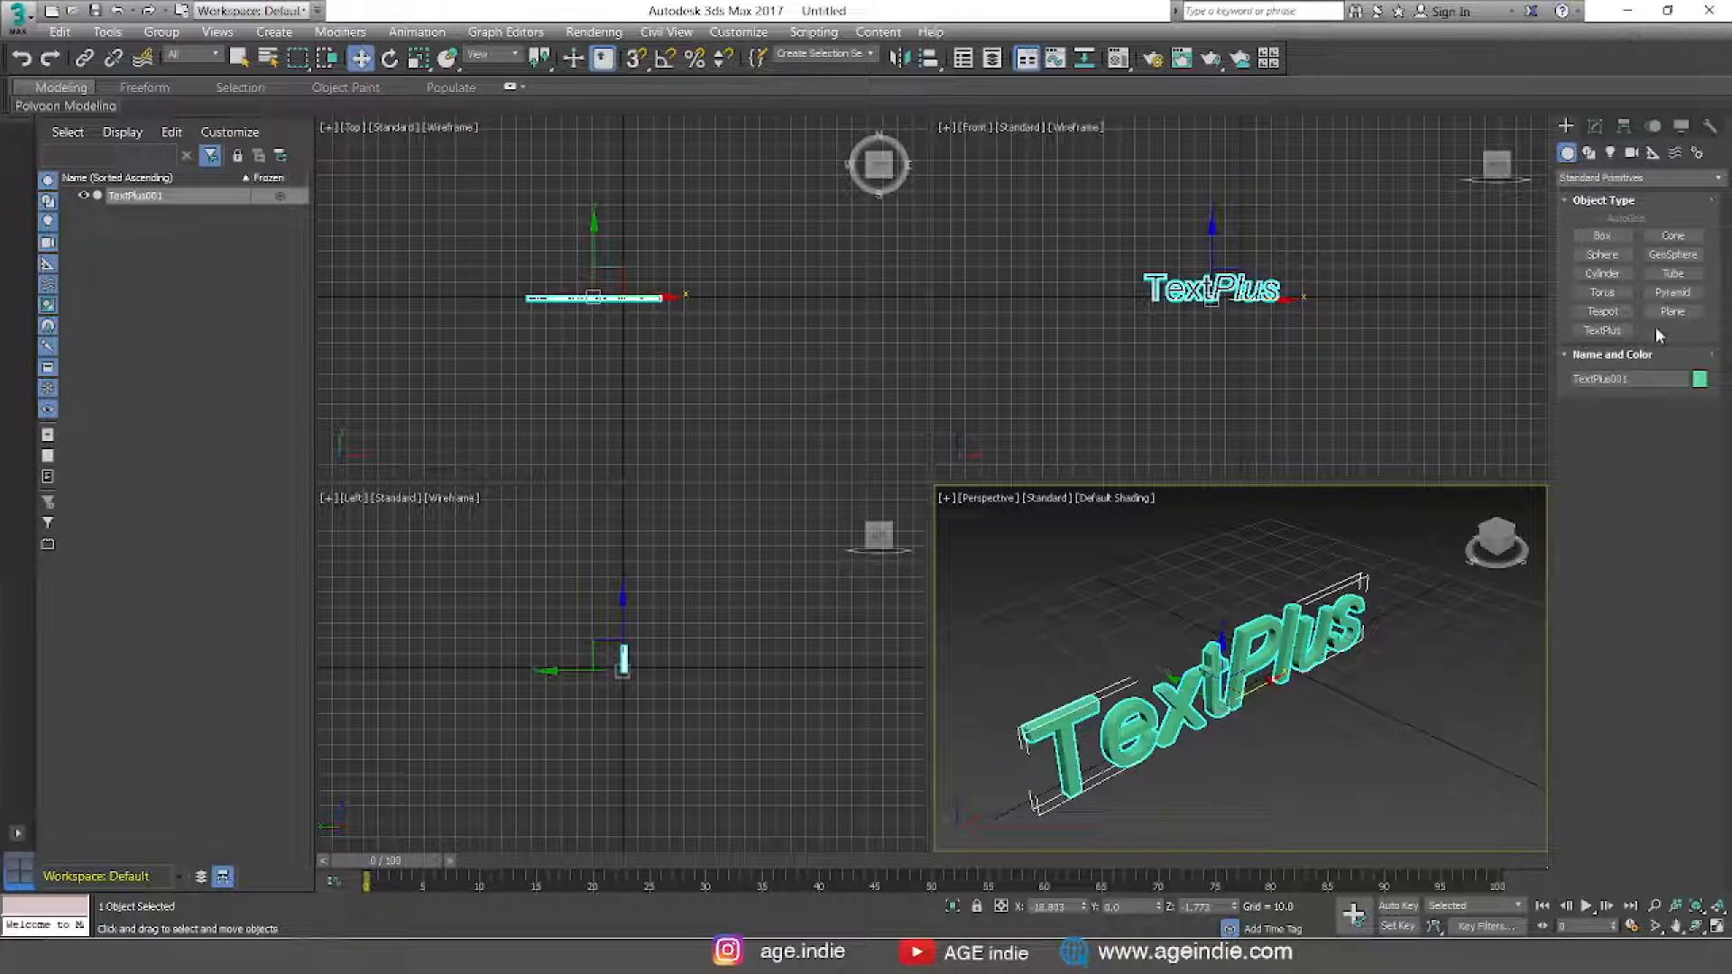
Create a small sphere of about 4.2 radius beside the text in the Front view and shift it slightly along X towards the text
{"action": "left_click", "coordinate": [1602, 255]}
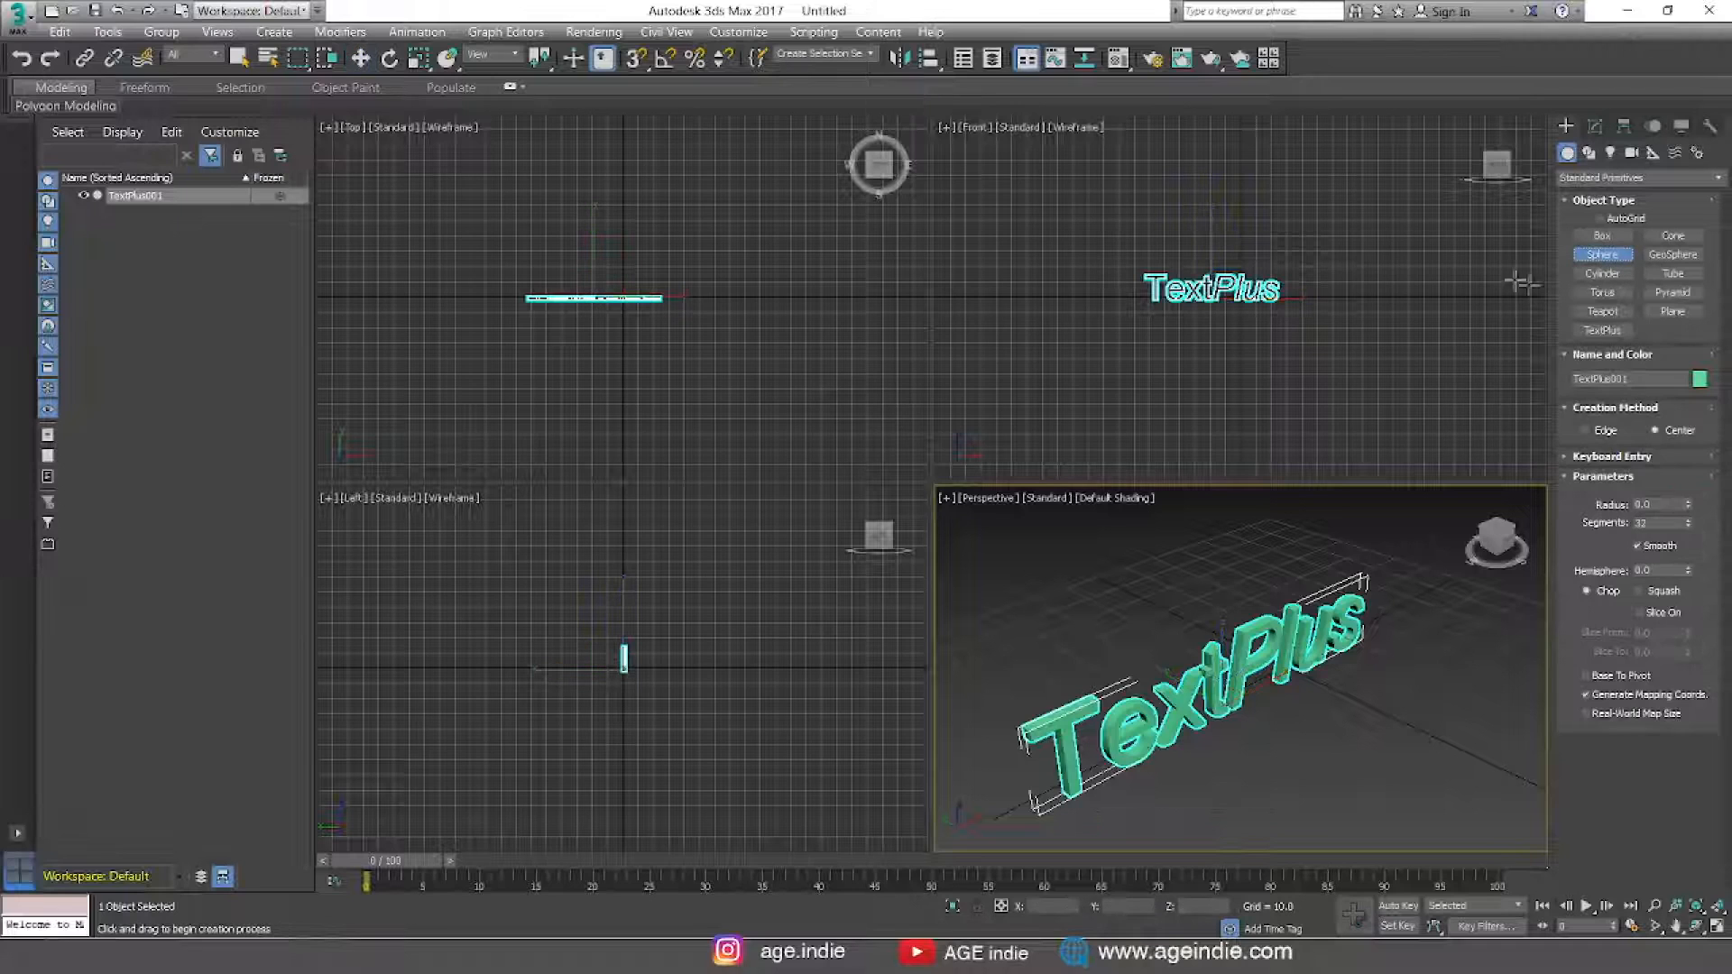
{"action": "left_click_drag", "start_coordinate": [1380, 283], "coordinate": [1386, 285]}
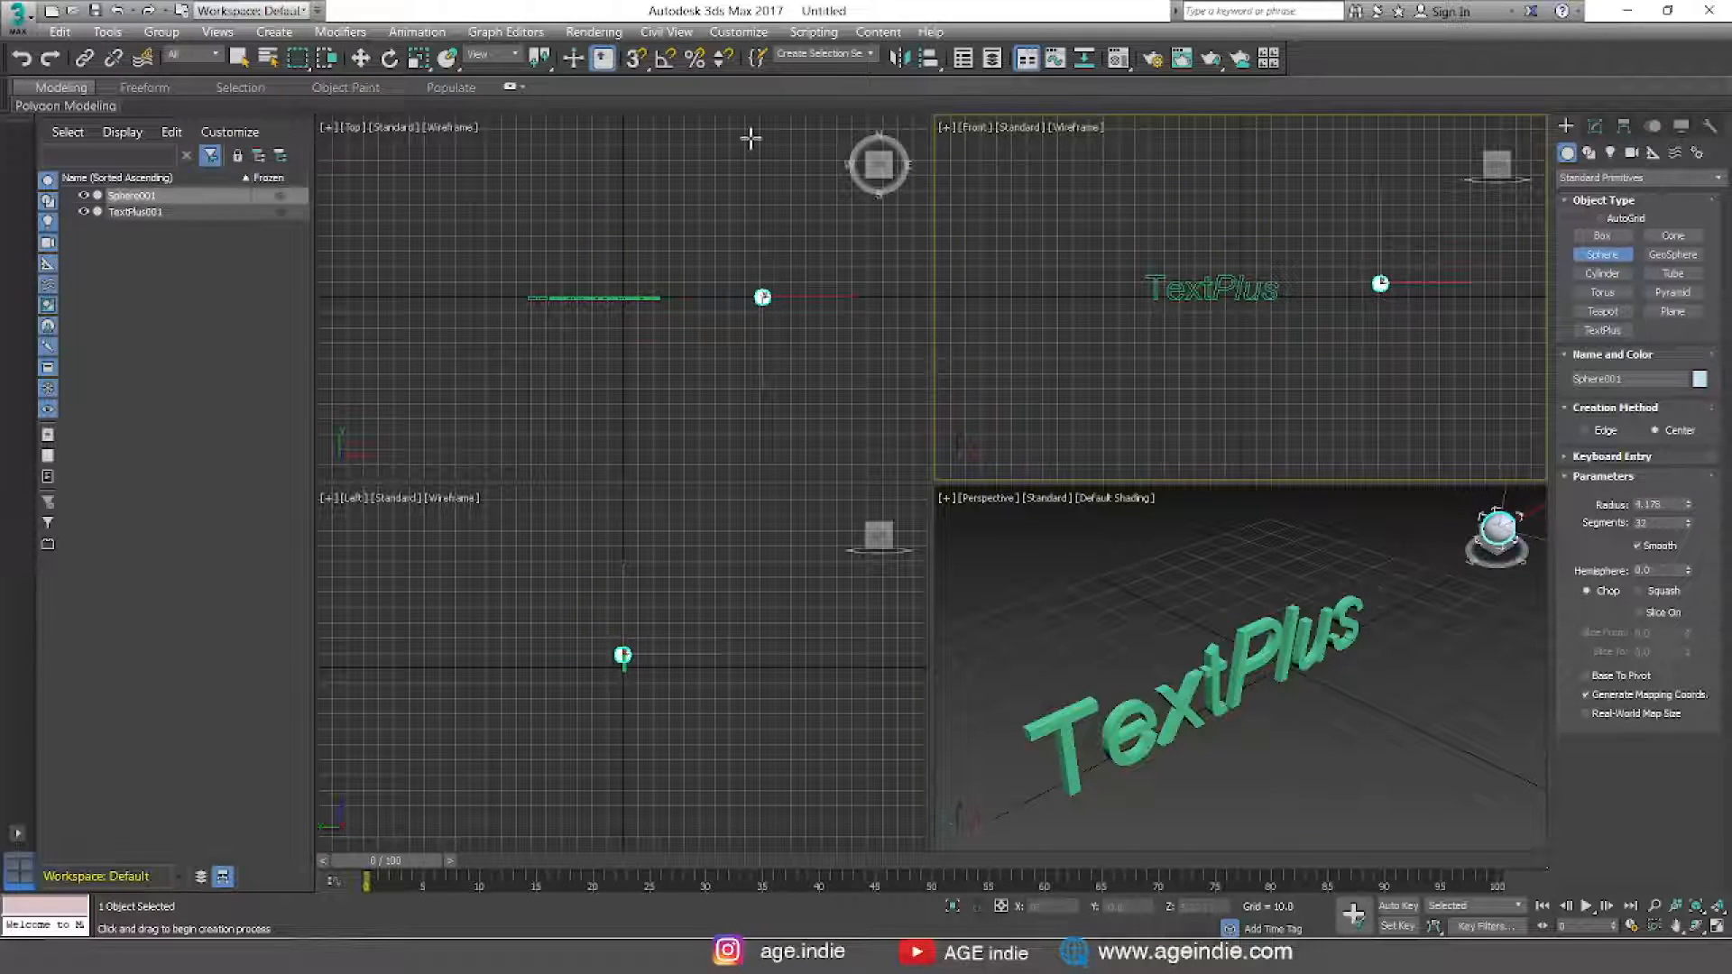
{"action": "left_click", "coordinate": [359, 57]}
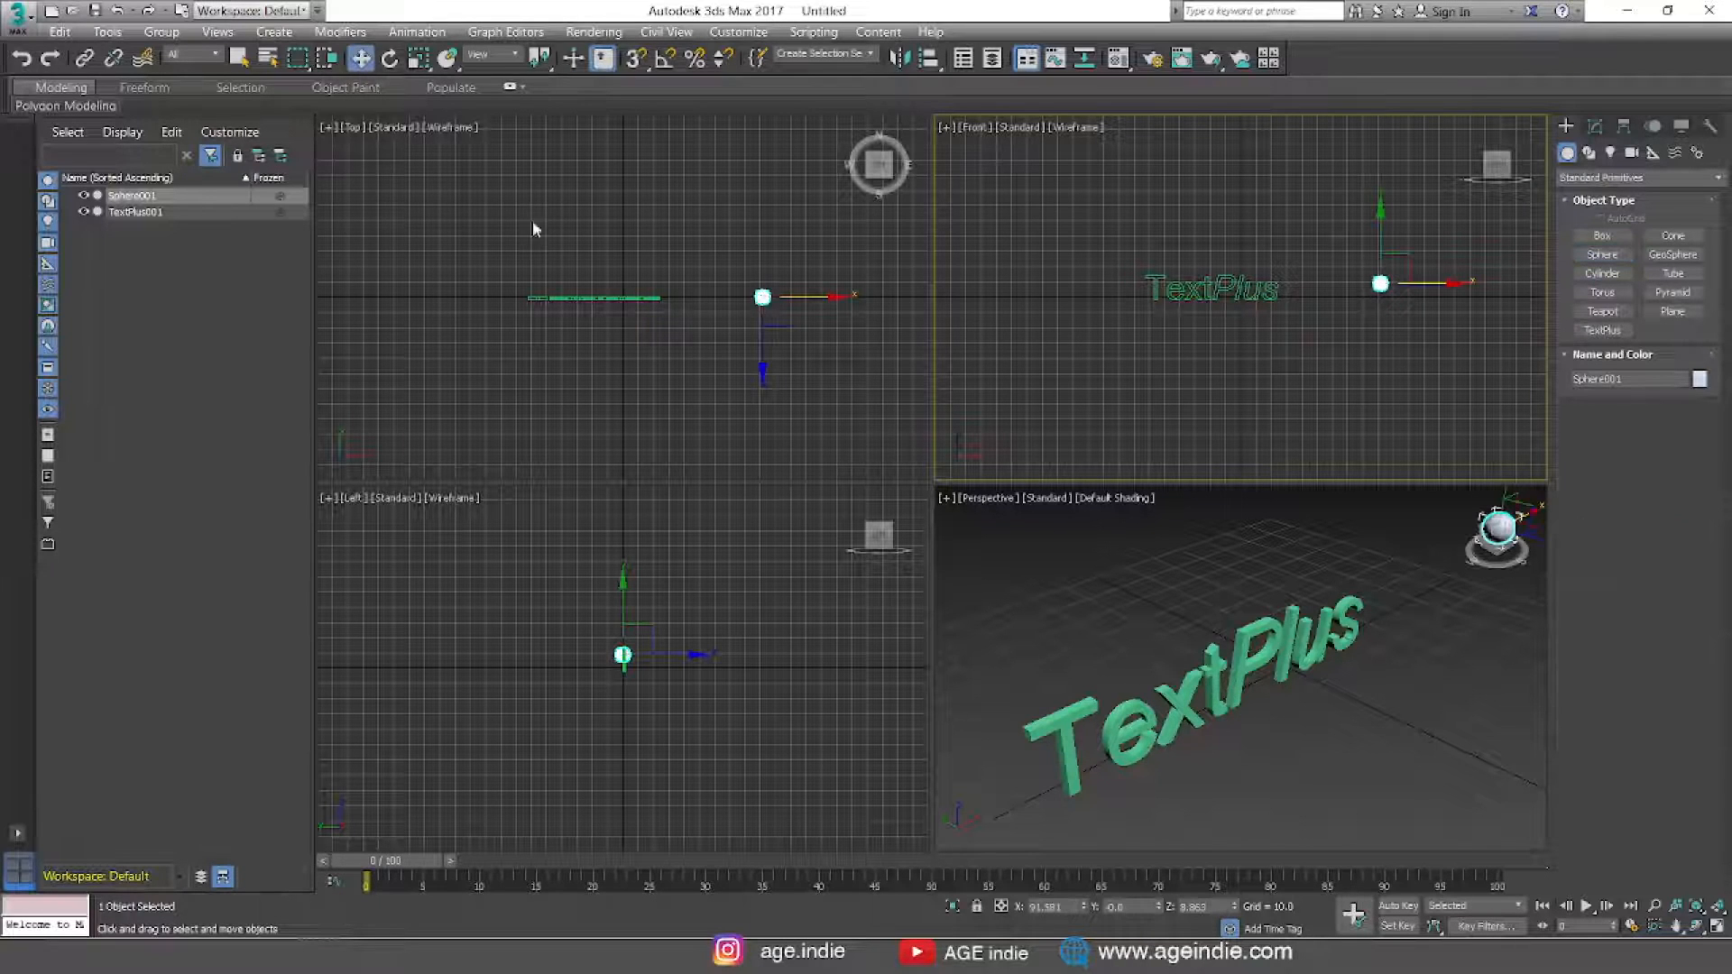
{"action": "middle_click_drag", "start_coordinate": [1500, 719], "coordinate": [1307, 684], "text": "alt"}
{"action": "scroll", "coordinate": [1368, 689], "scroll_direction": "down", "scroll_amount": 4}
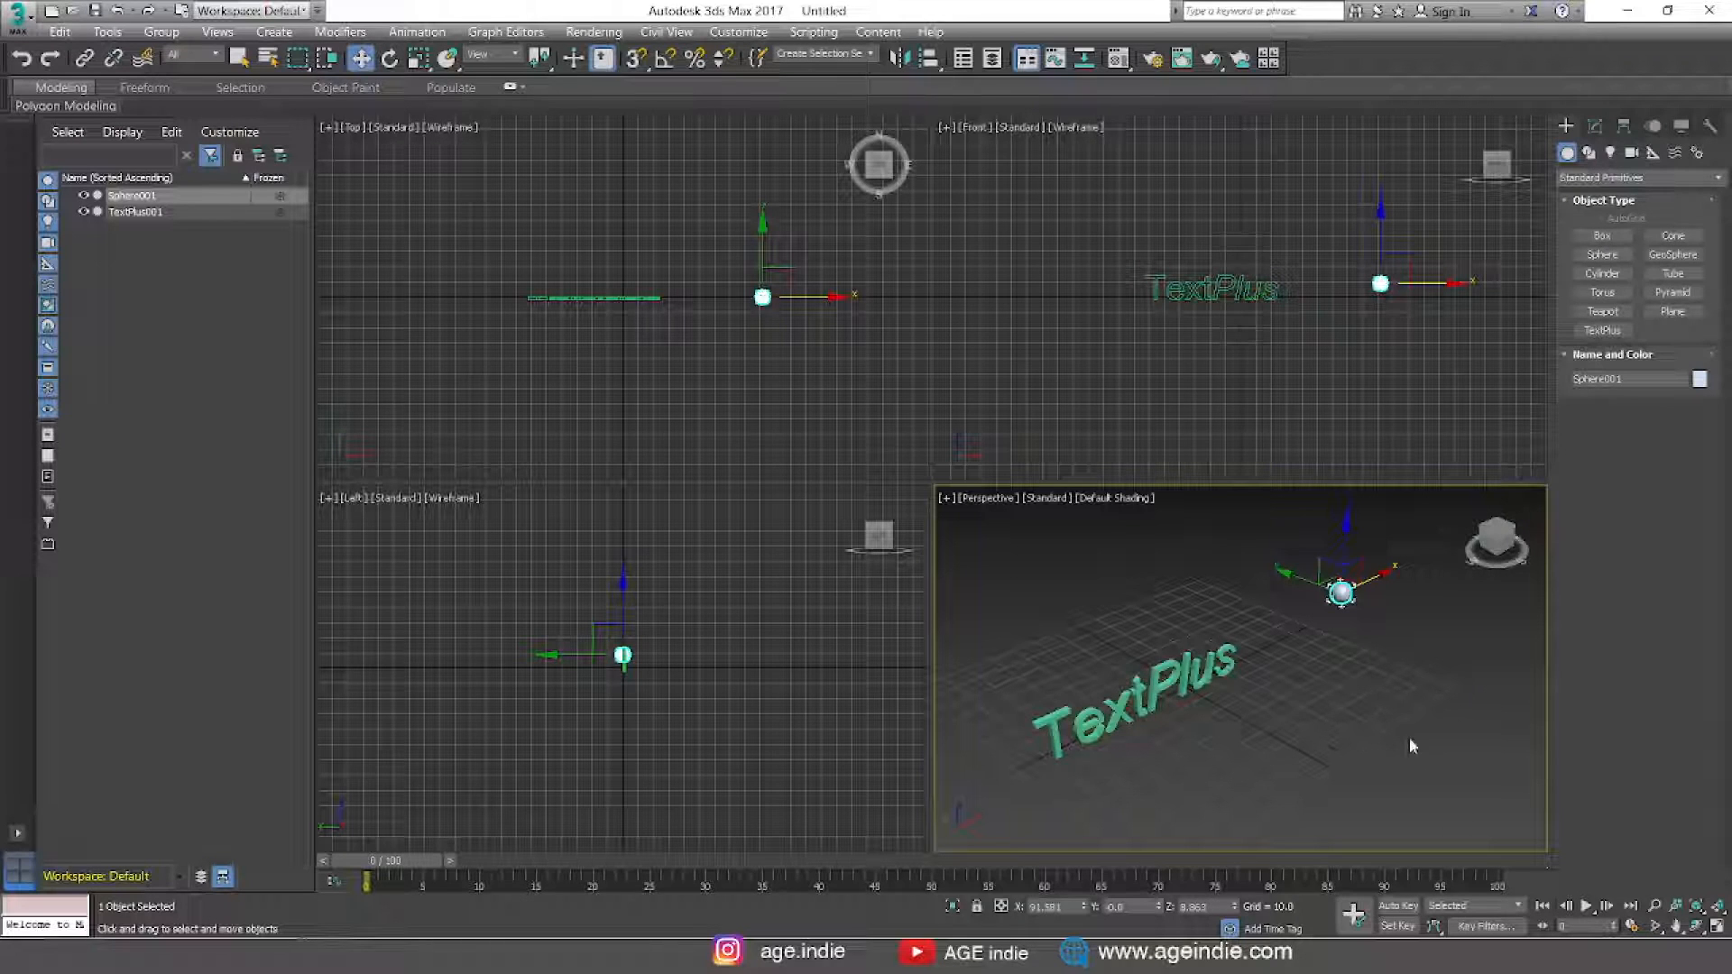
{"action": "middle_click_drag", "start_coordinate": [1361, 734], "coordinate": [1334, 707], "text": "alt"}
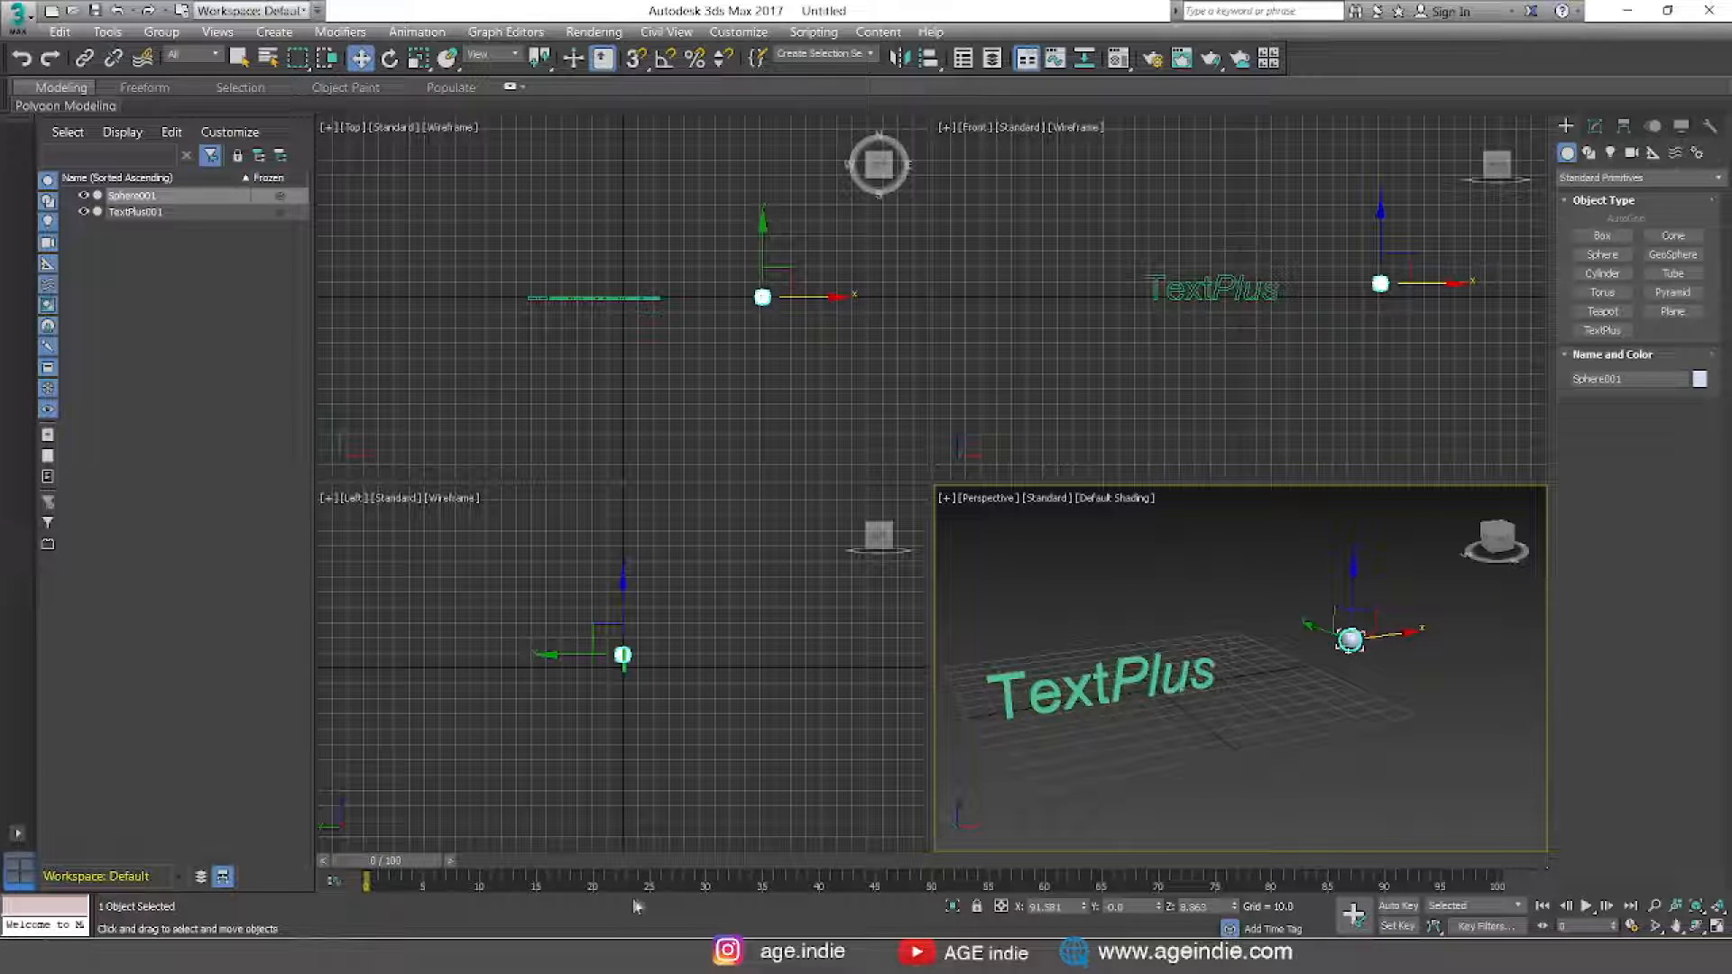
{"action": "left_click_drag", "start_coordinate": [1395, 636], "coordinate": [1375, 639]}
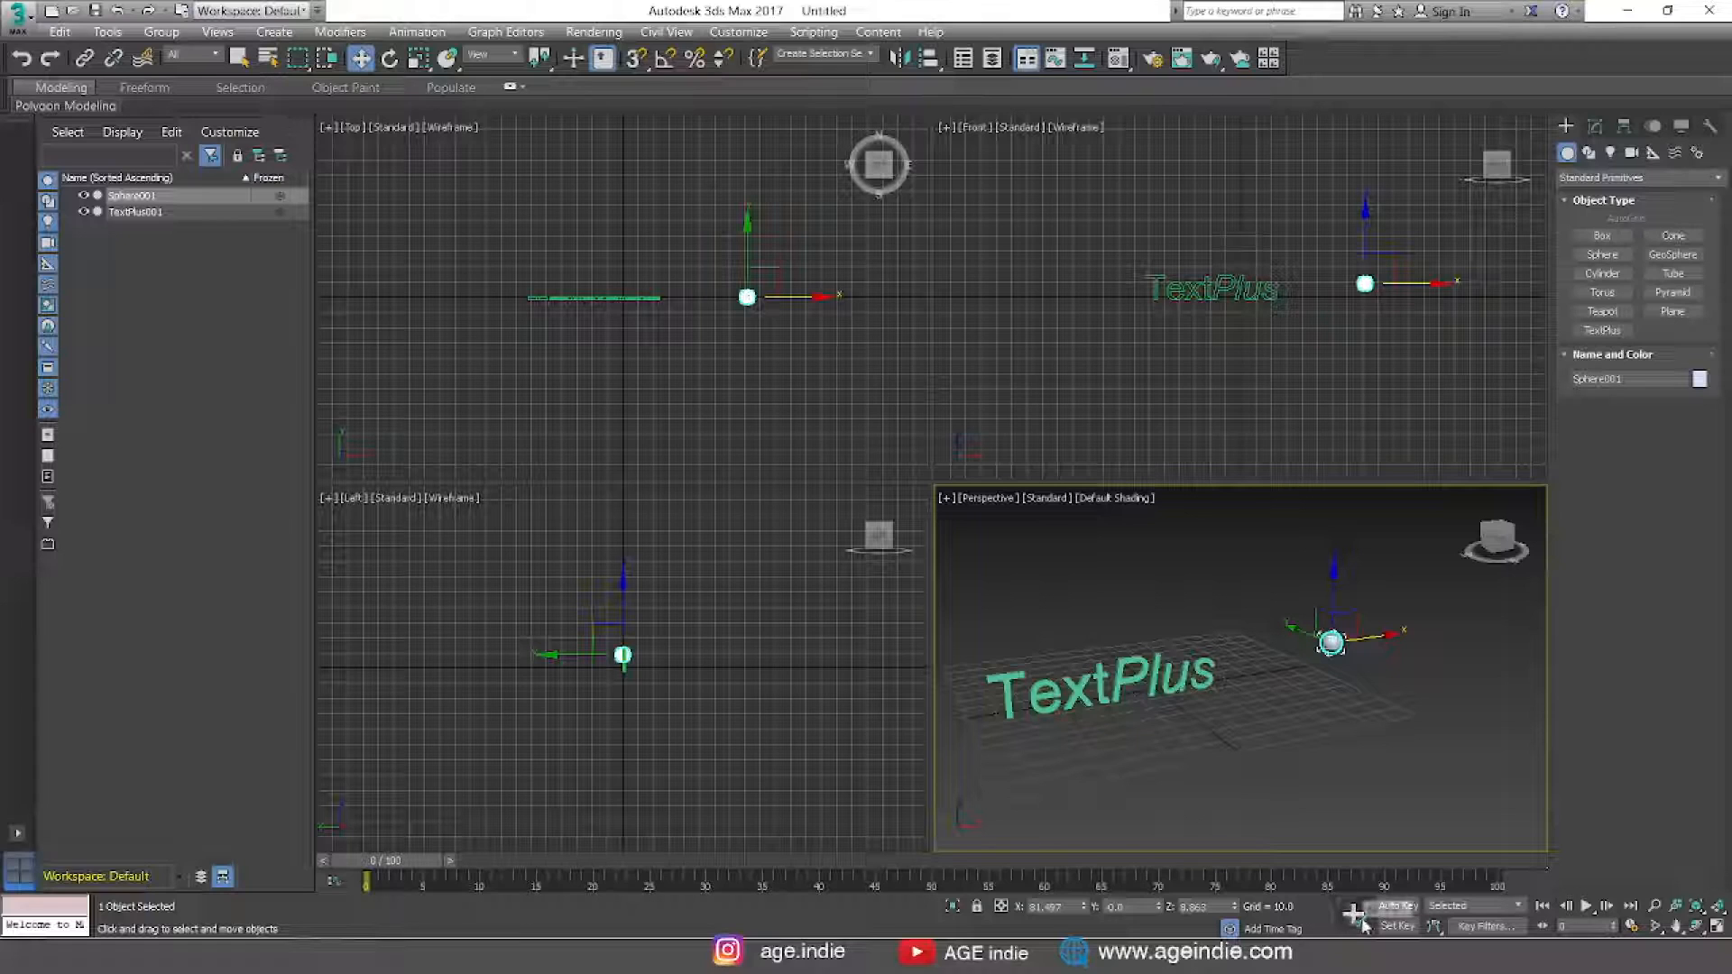
Animate the sphere's radius with Auto Key from 1 at frame 0 to 100 at frame 80, and scrub back to frame 25
{"action": "left_click", "coordinate": [1398, 906]}
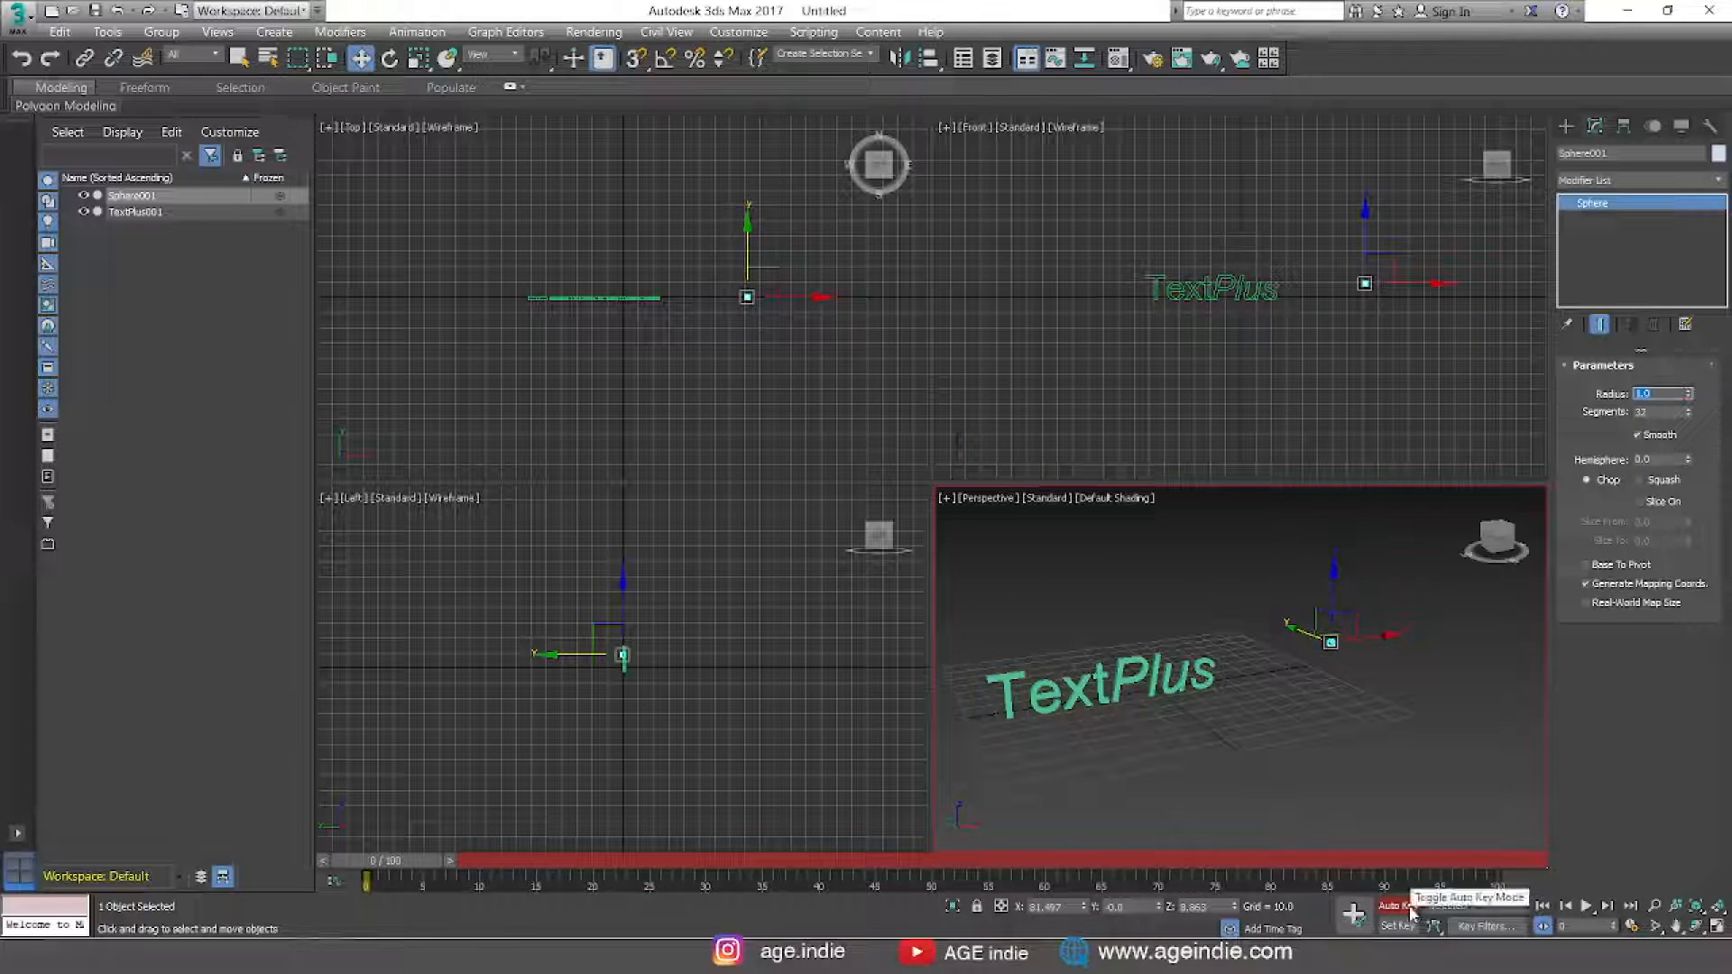
{"action": "left_click_drag", "start_coordinate": [402, 883], "coordinate": [1286, 880]}
{"action": "key", "text": "w"}
{"action": "double_click", "coordinate": [1651, 393]}
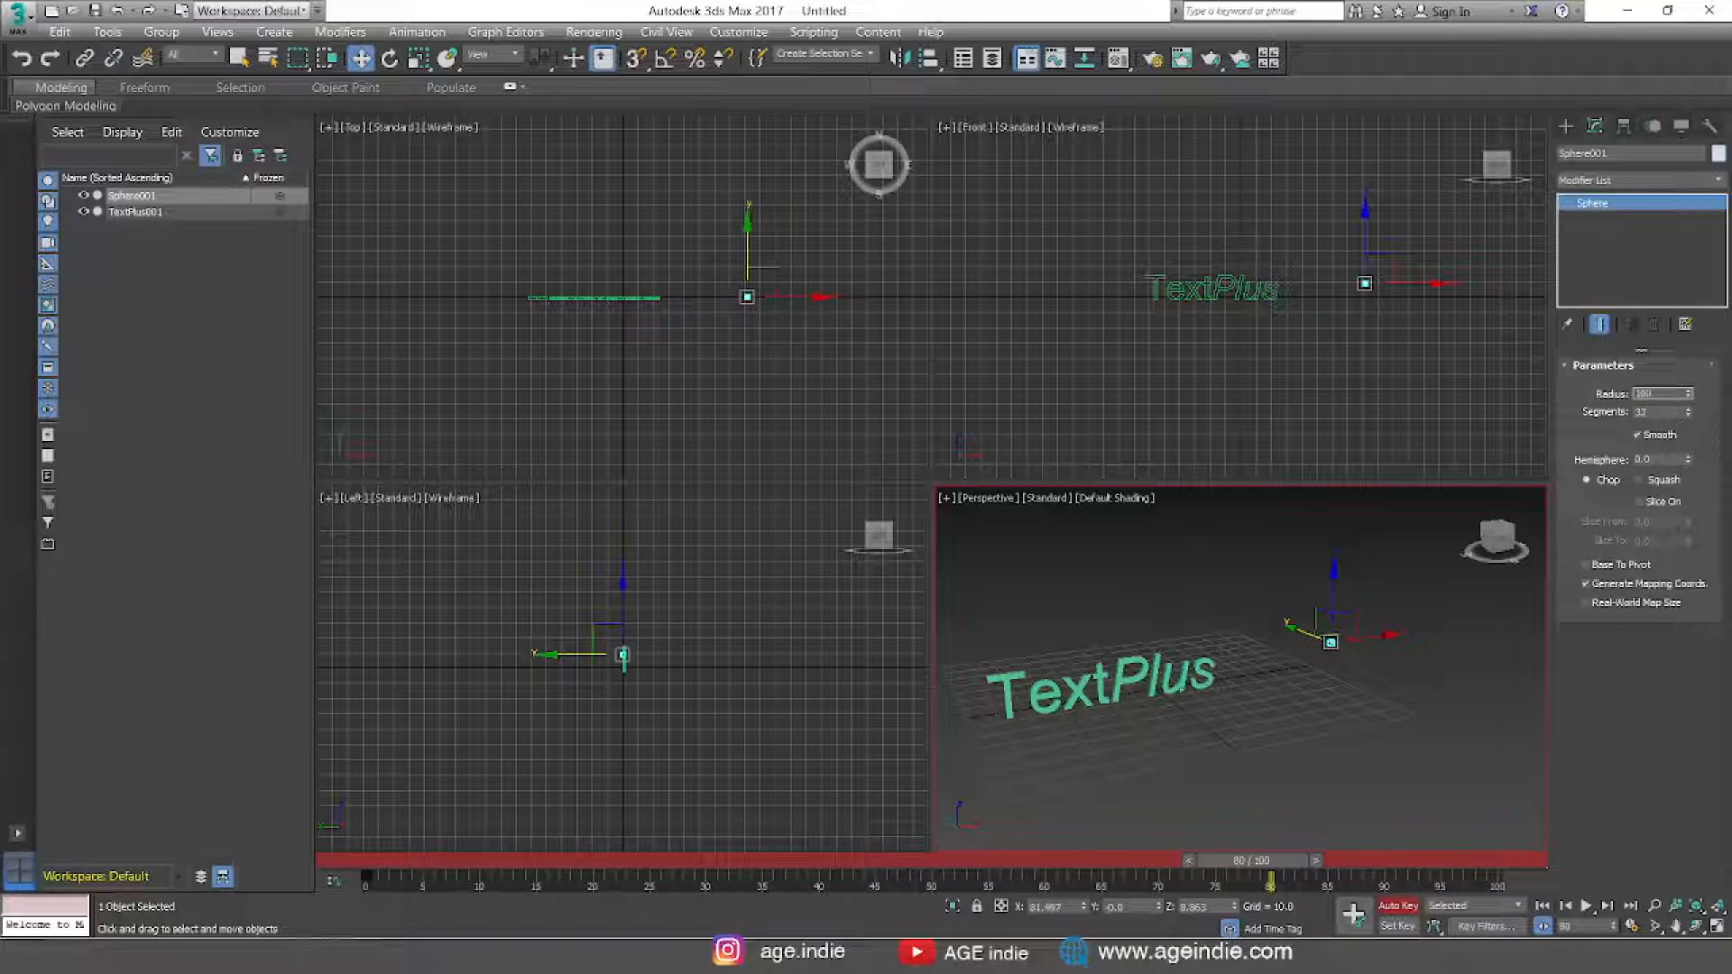
{"action": "type", "text": "100"}
{"action": "key", "text": "Return"}
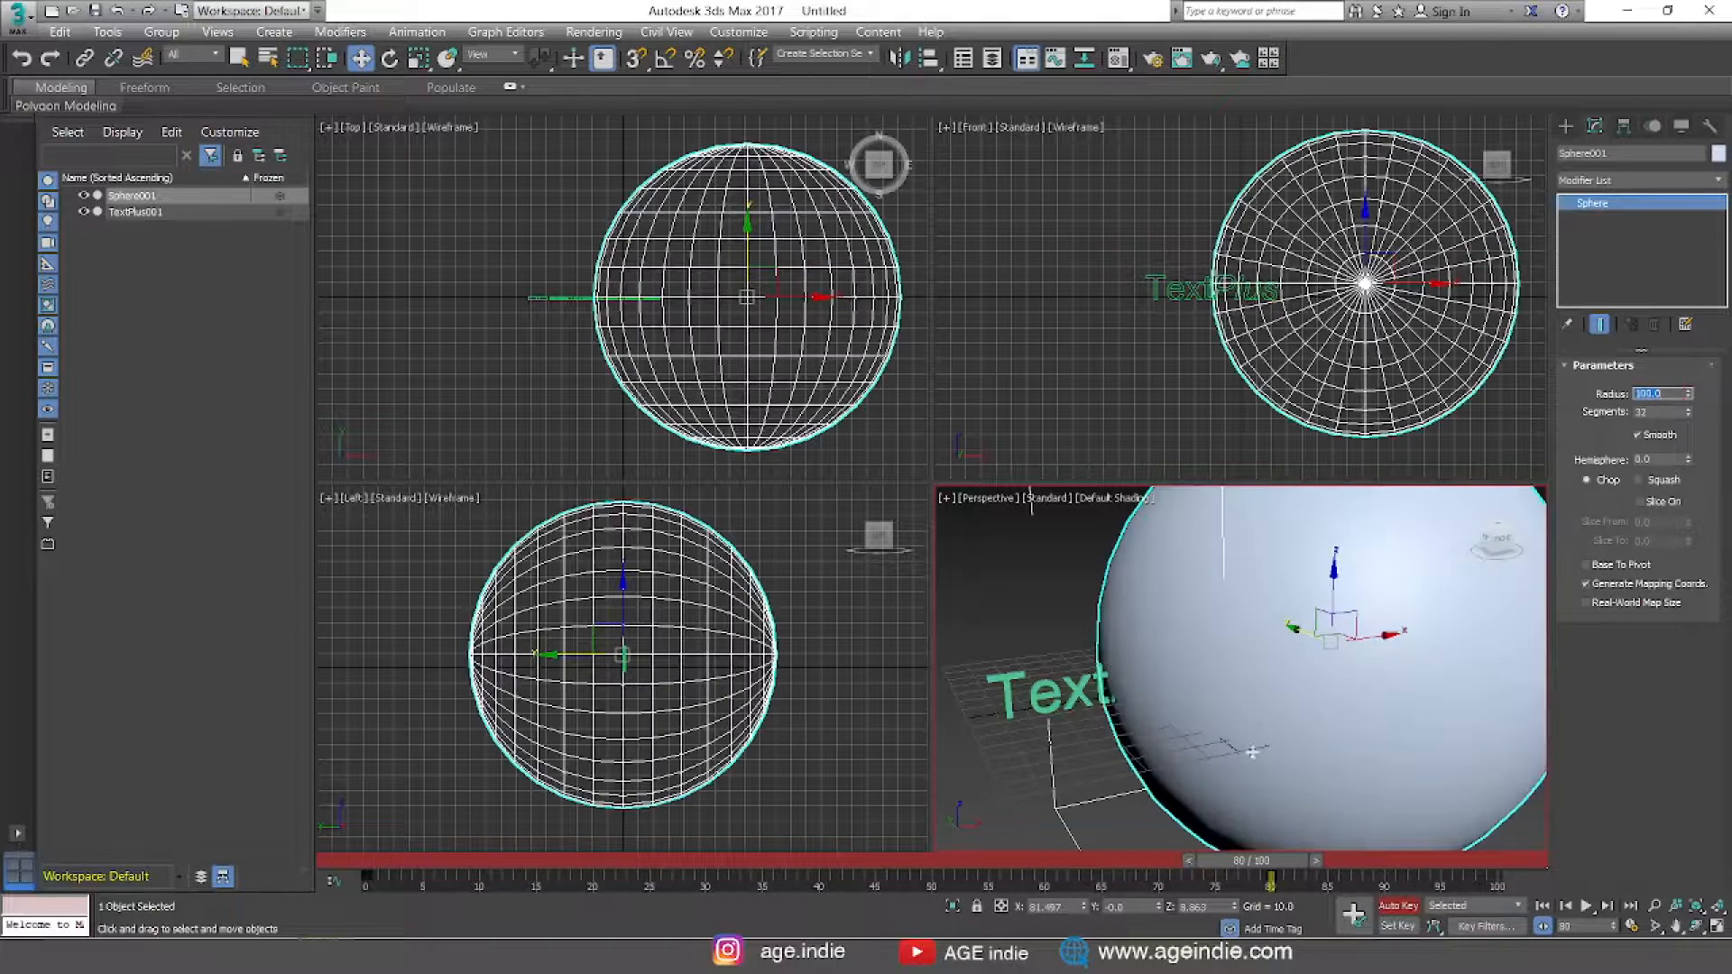
{"action": "left_click", "coordinate": [1398, 904]}
{"action": "left_click_drag", "start_coordinate": [1279, 871], "coordinate": [649, 862]}
{"action": "key", "text": "w"}
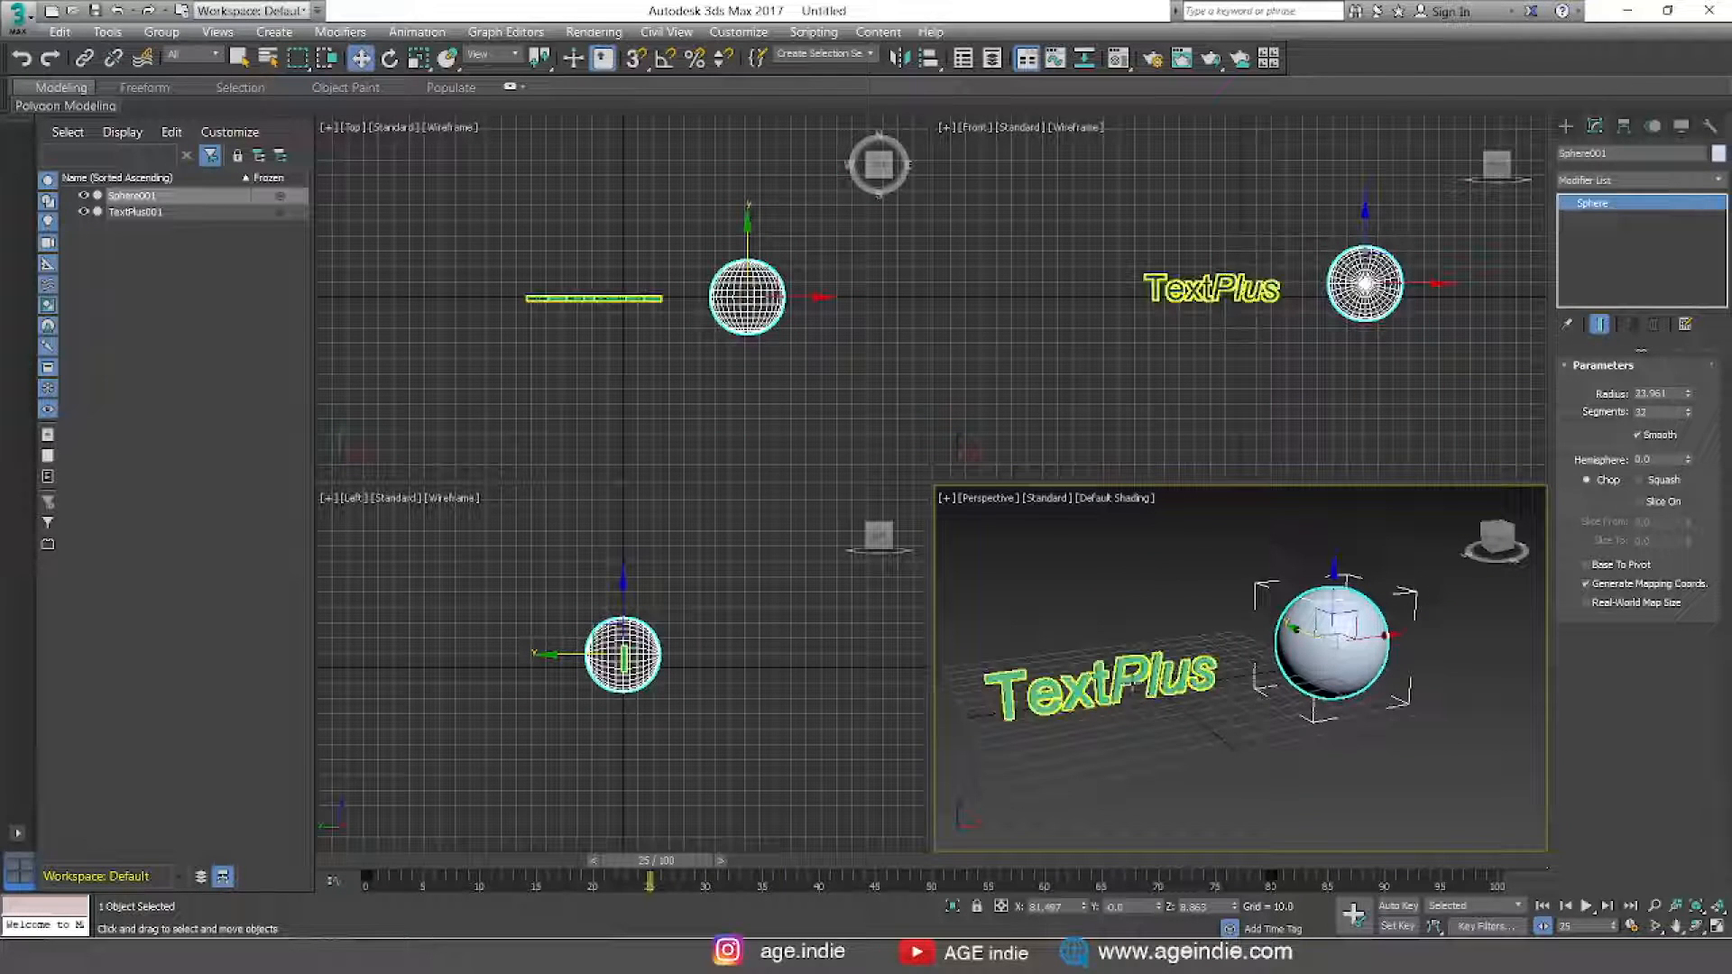
Define Value1 for the text as an expression picked from the scene, using the sphere's Radius
{"action": "left_click", "coordinate": [1078, 695]}
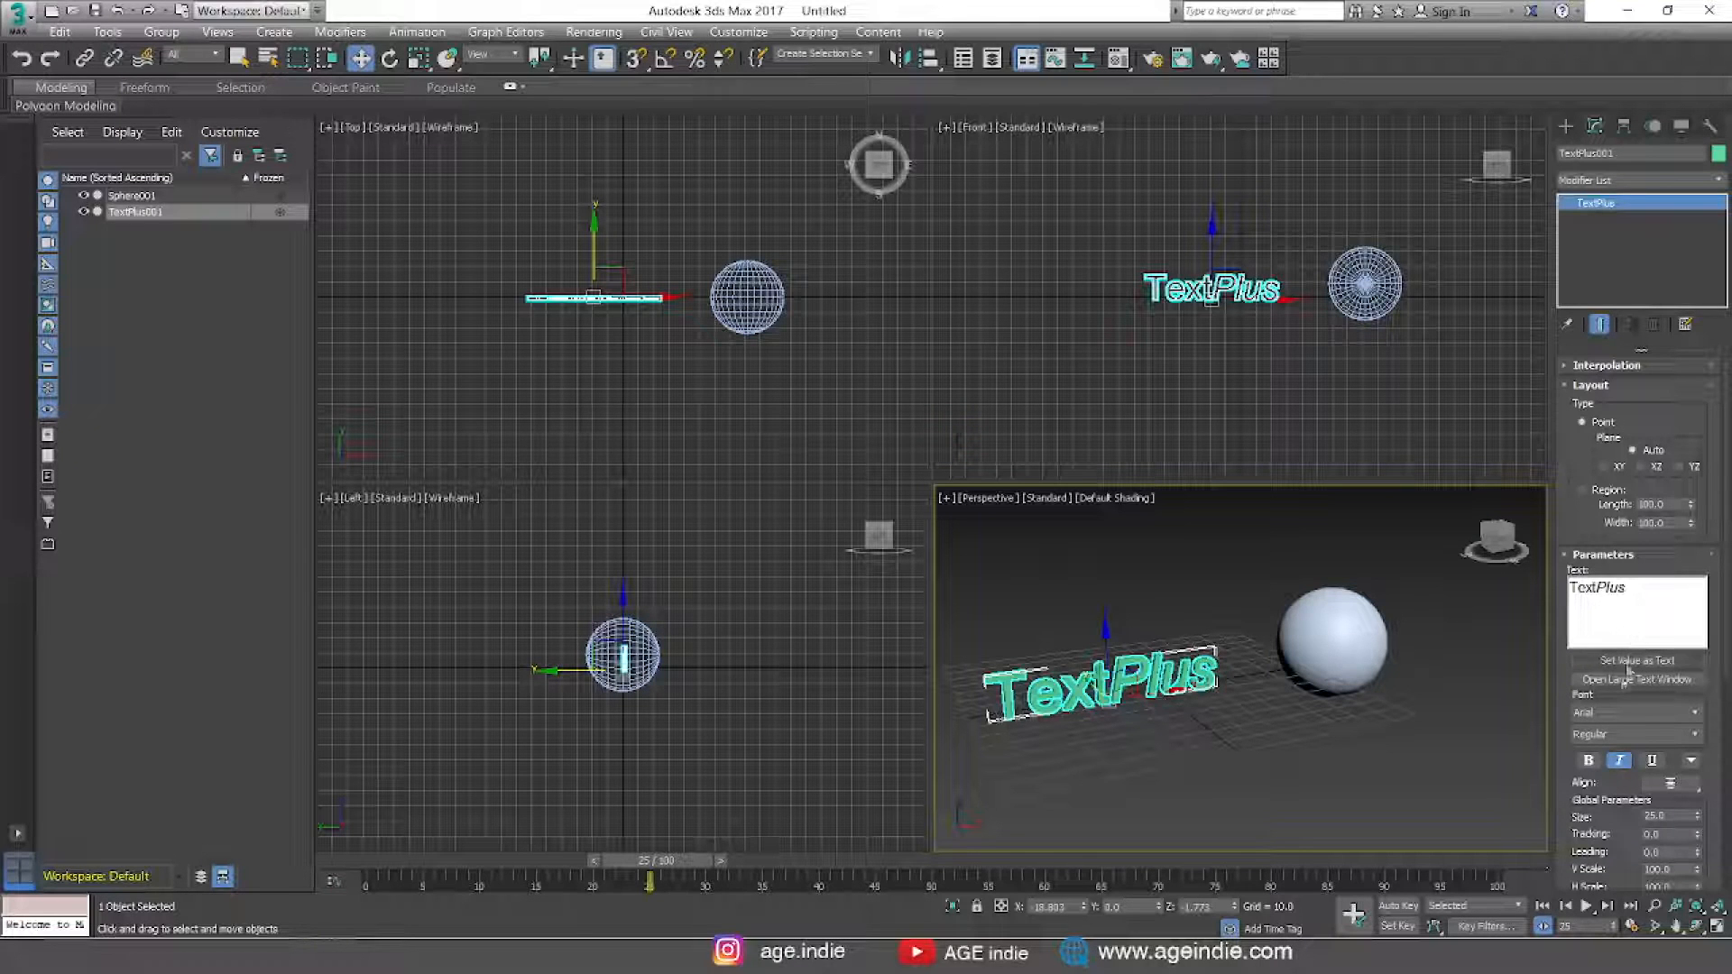
{"action": "left_click", "coordinate": [1678, 663]}
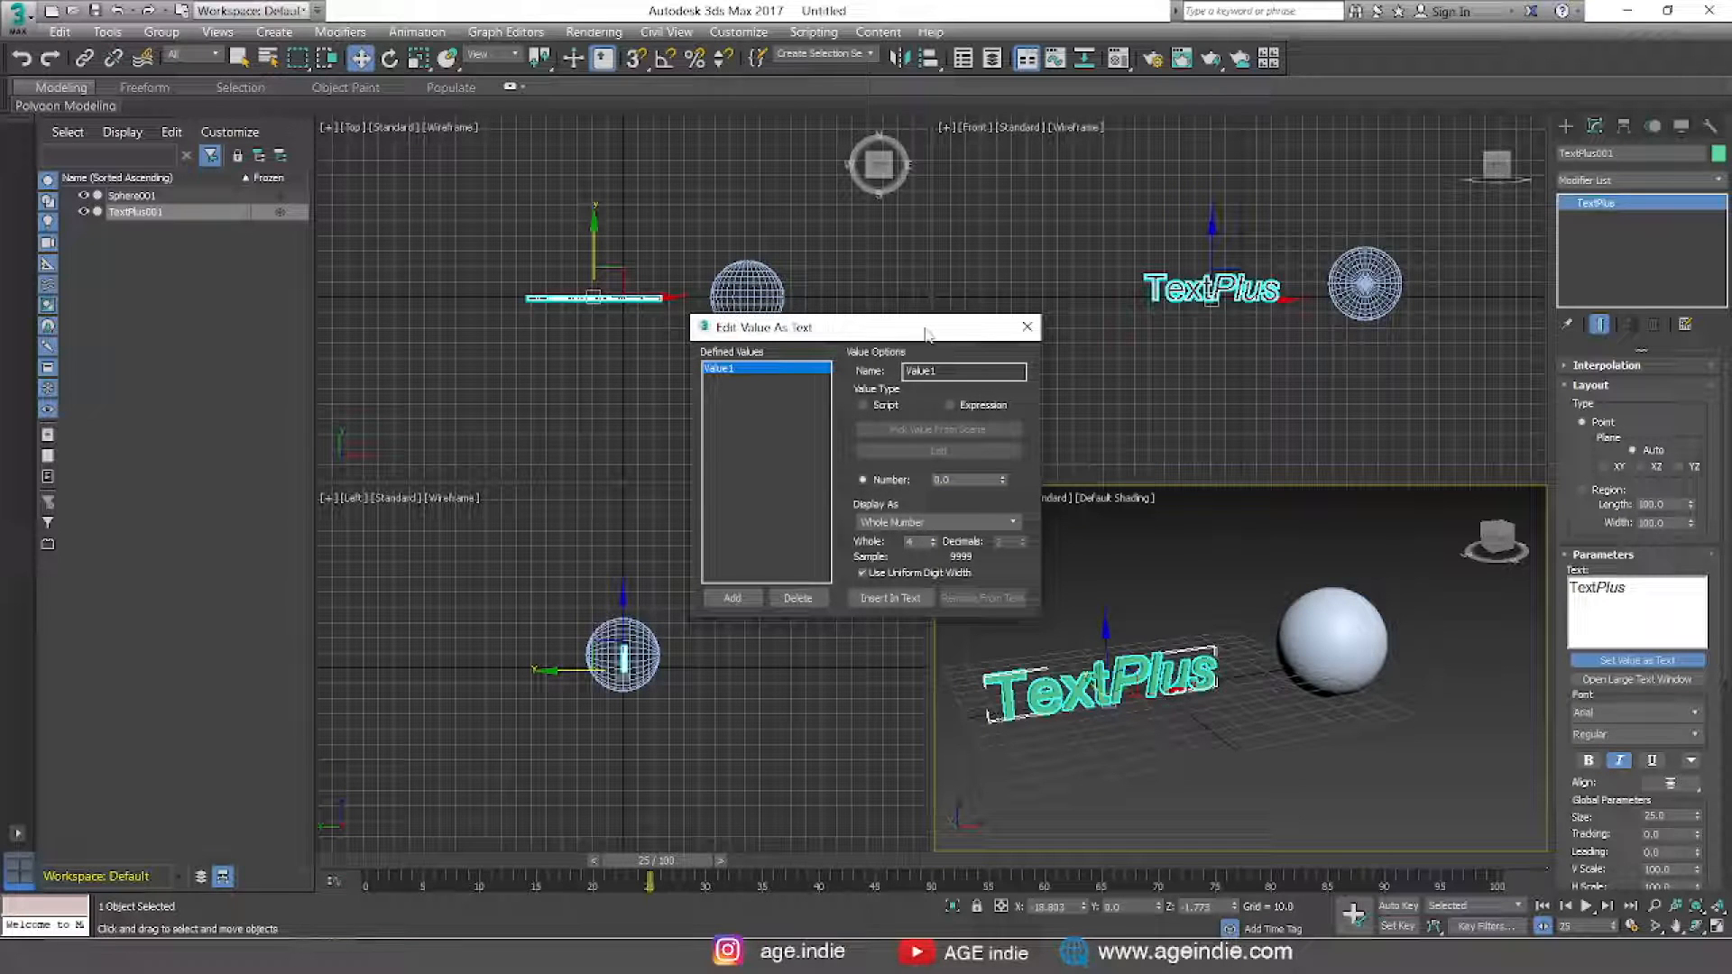
{"action": "left_click", "coordinate": [949, 405]}
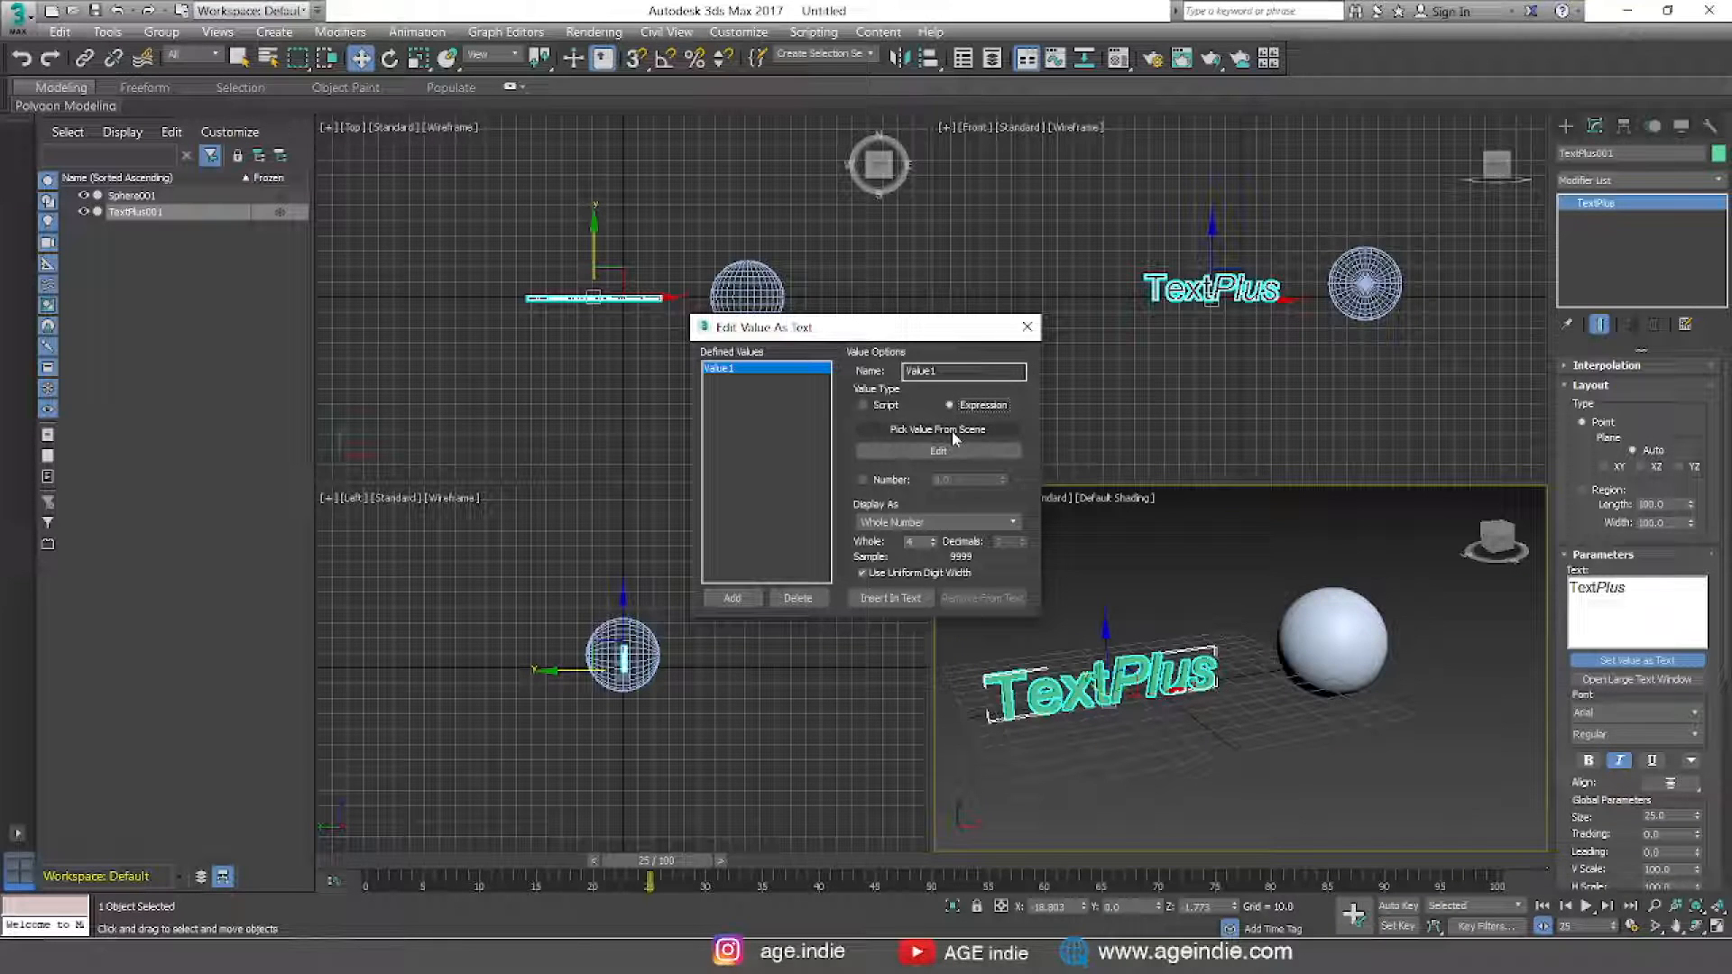
{"action": "left_click", "coordinate": [951, 431]}
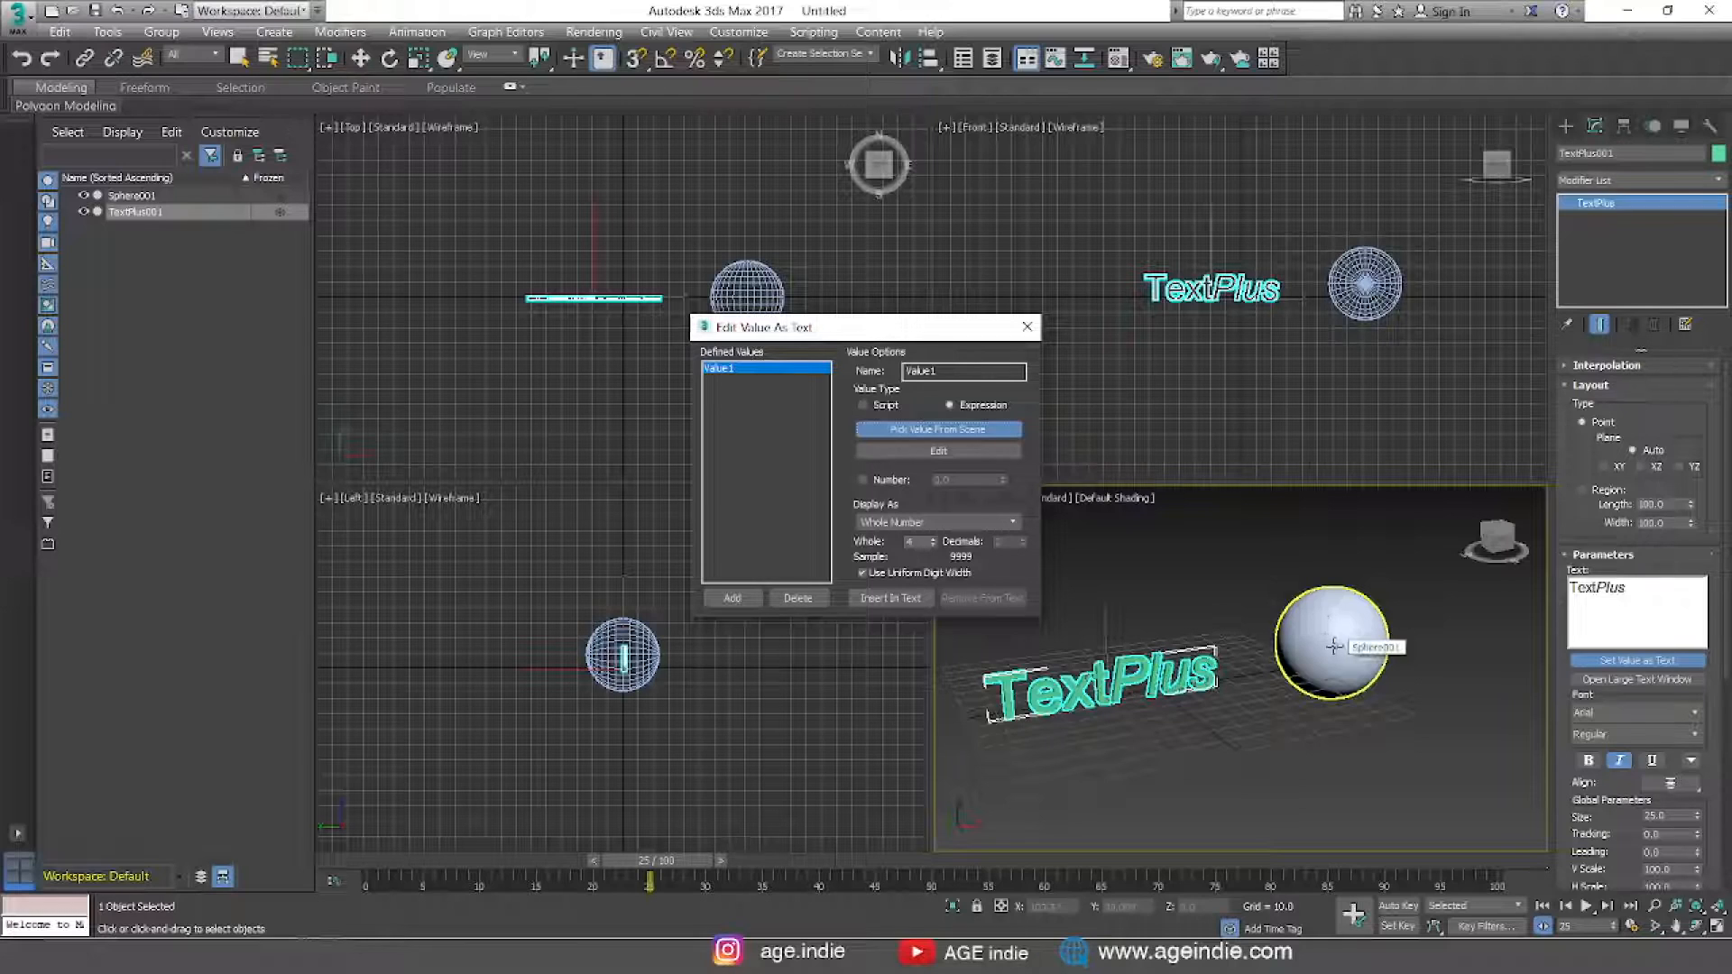
{"action": "left_click", "coordinate": [1338, 644]}
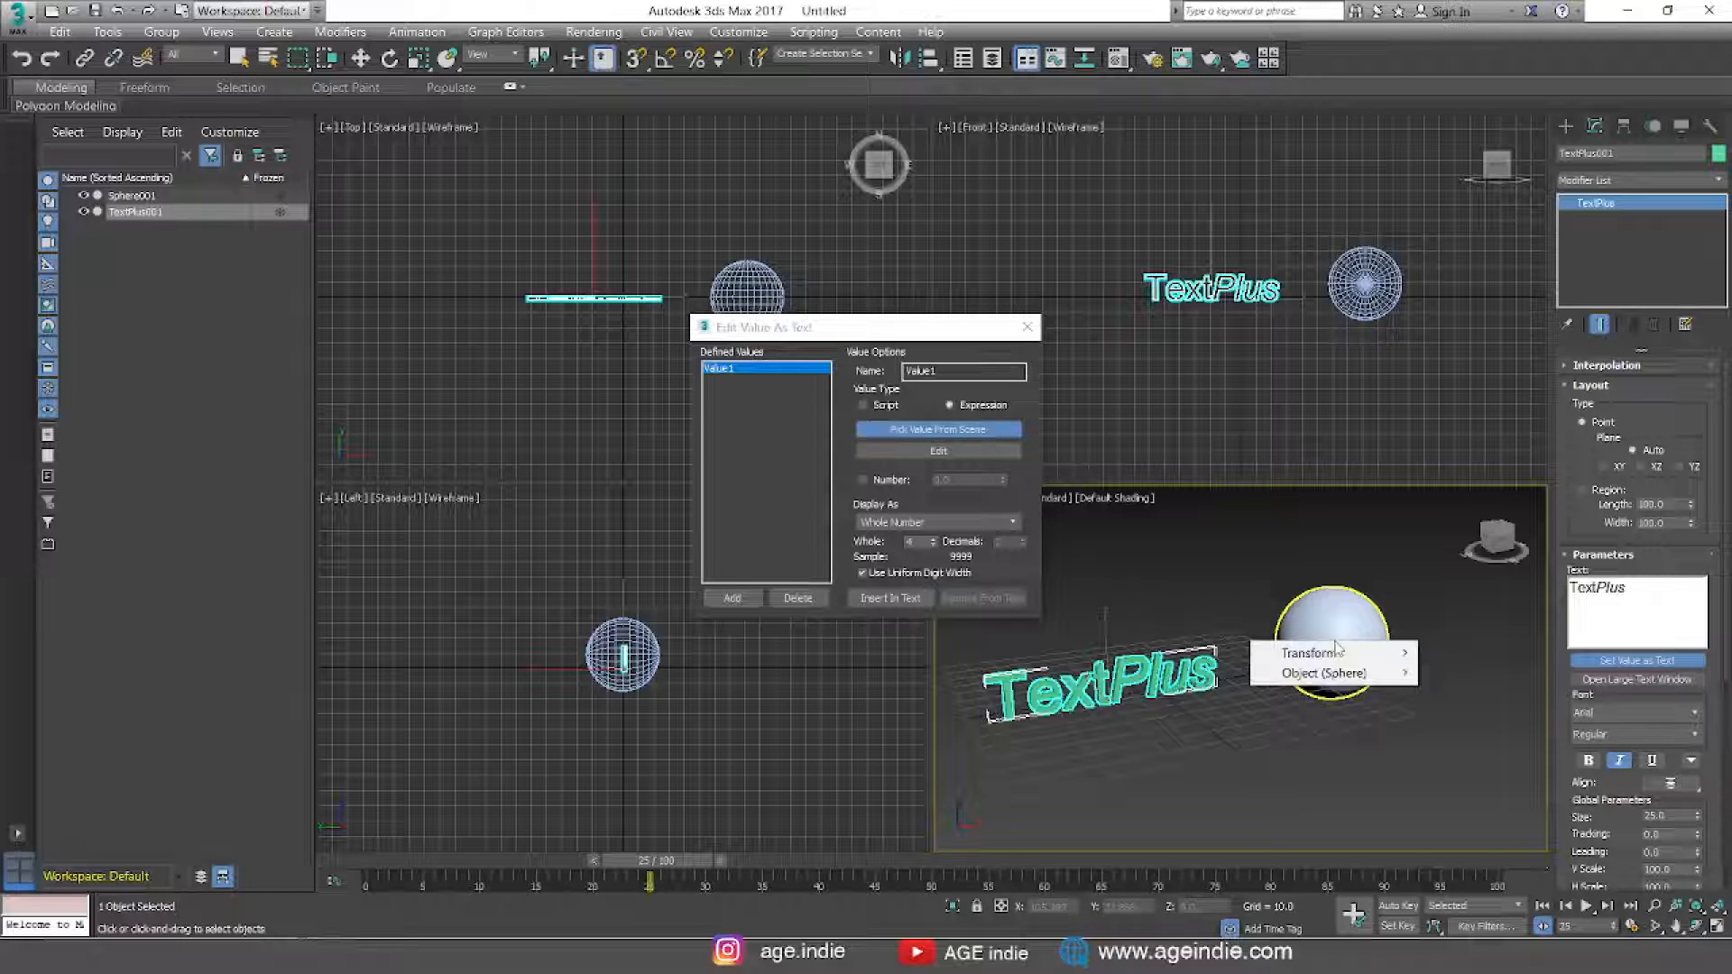
{"action": "mouse_move", "coordinate": [1338, 651]}
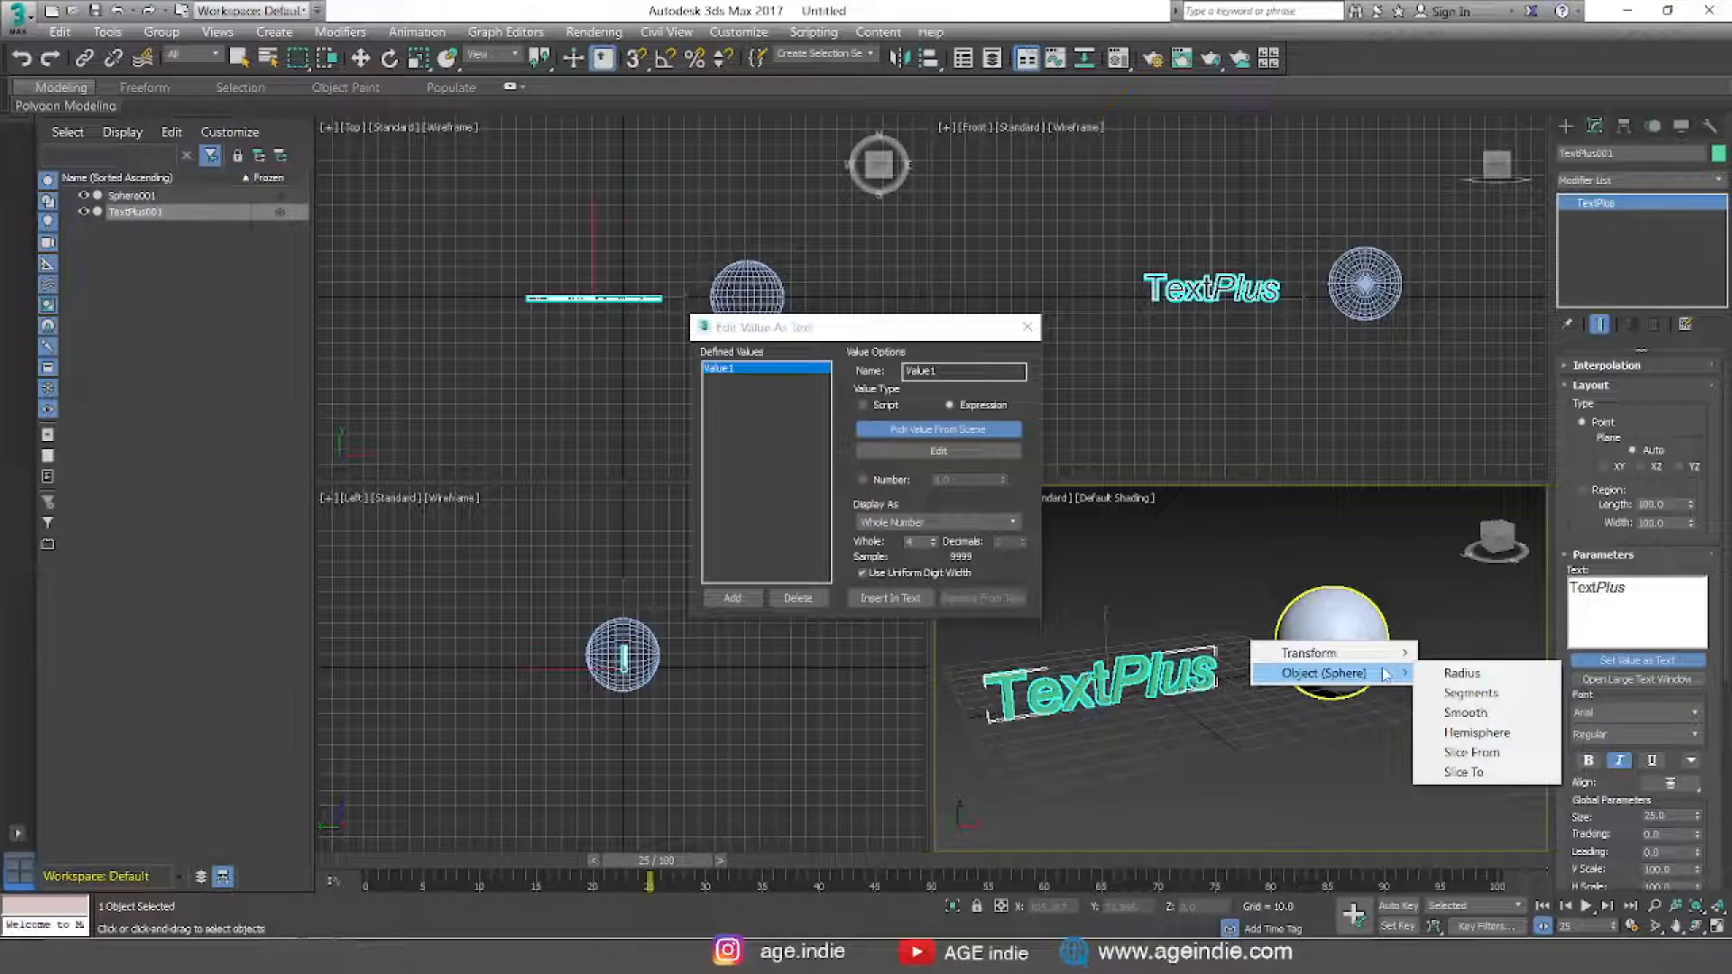
{"action": "left_click", "coordinate": [1470, 673]}
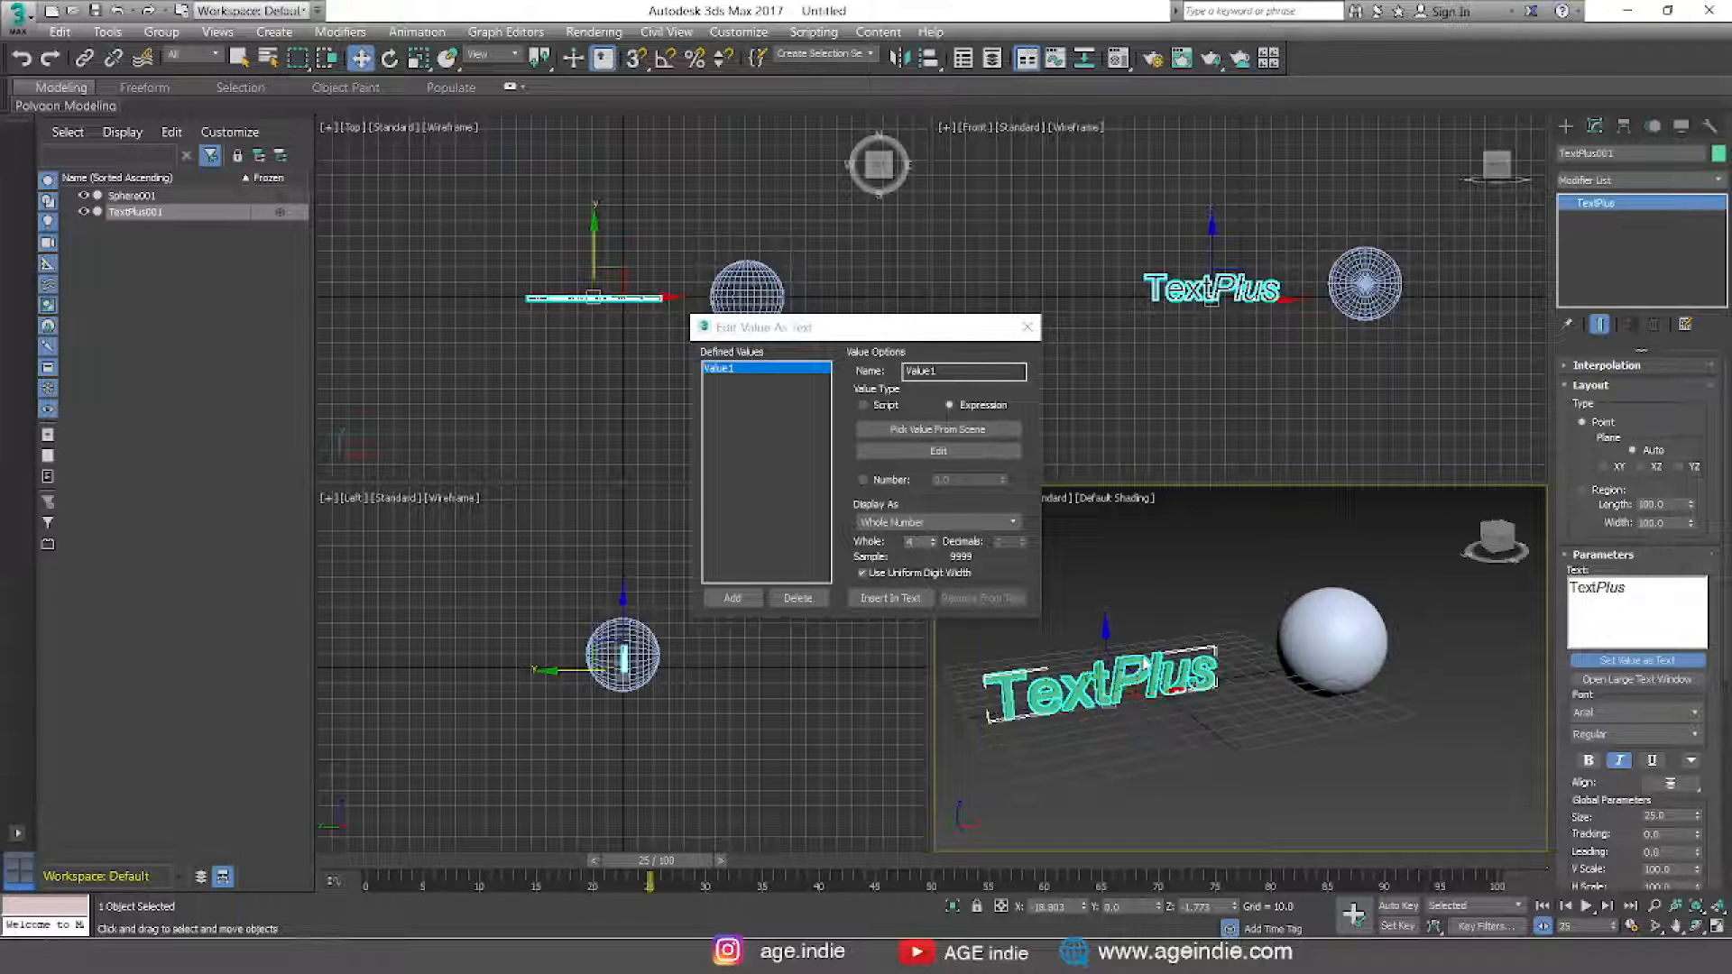
Display Value1 as a Real Number, insert it in the text, and scrub to frame 34 to check the animated number
{"action": "left_click", "coordinate": [980, 524]}
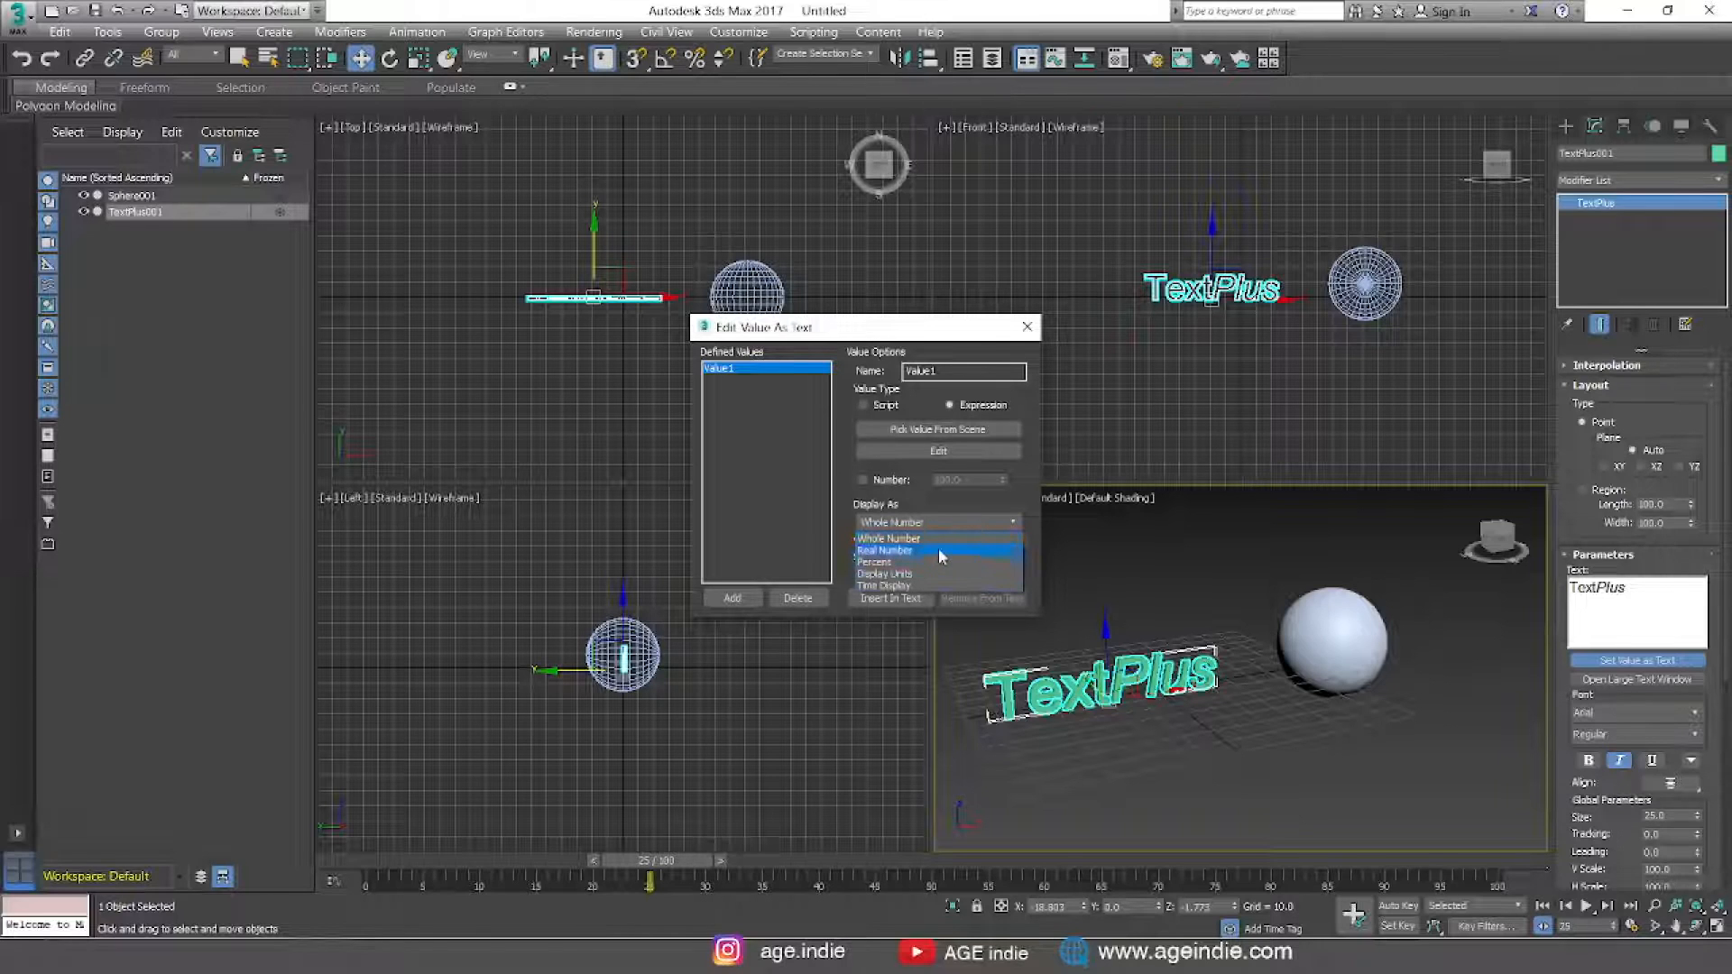
{"action": "left_click", "coordinate": [941, 552]}
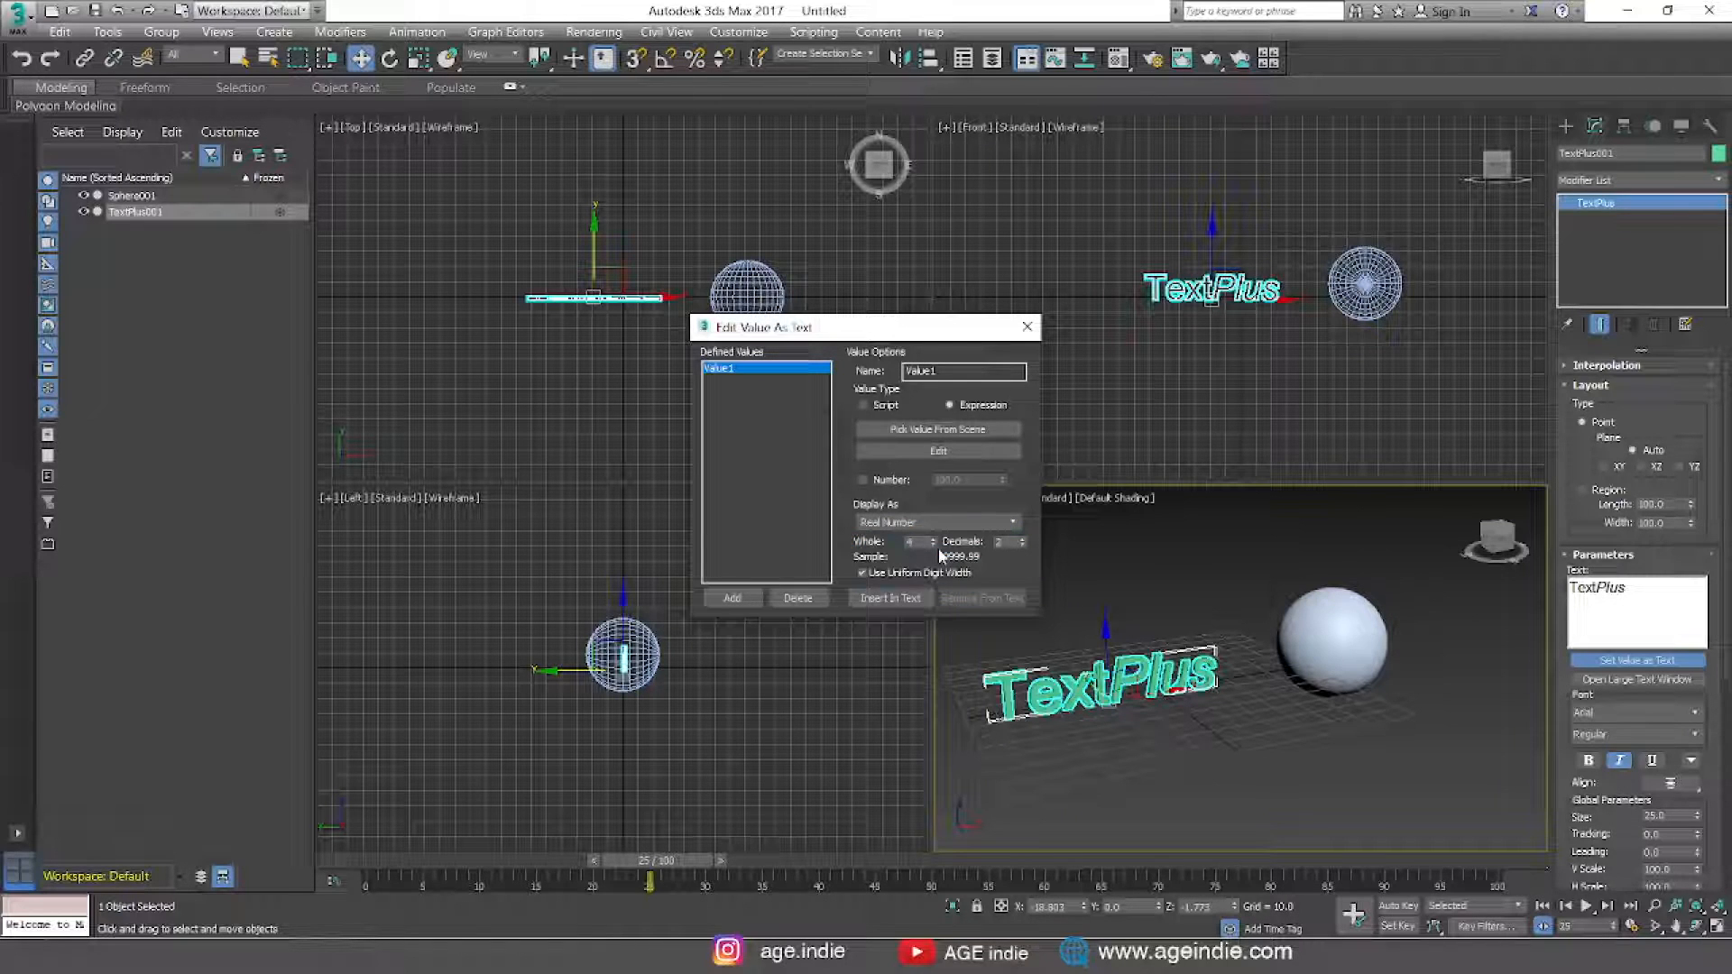
{"action": "left_click", "coordinate": [907, 599]}
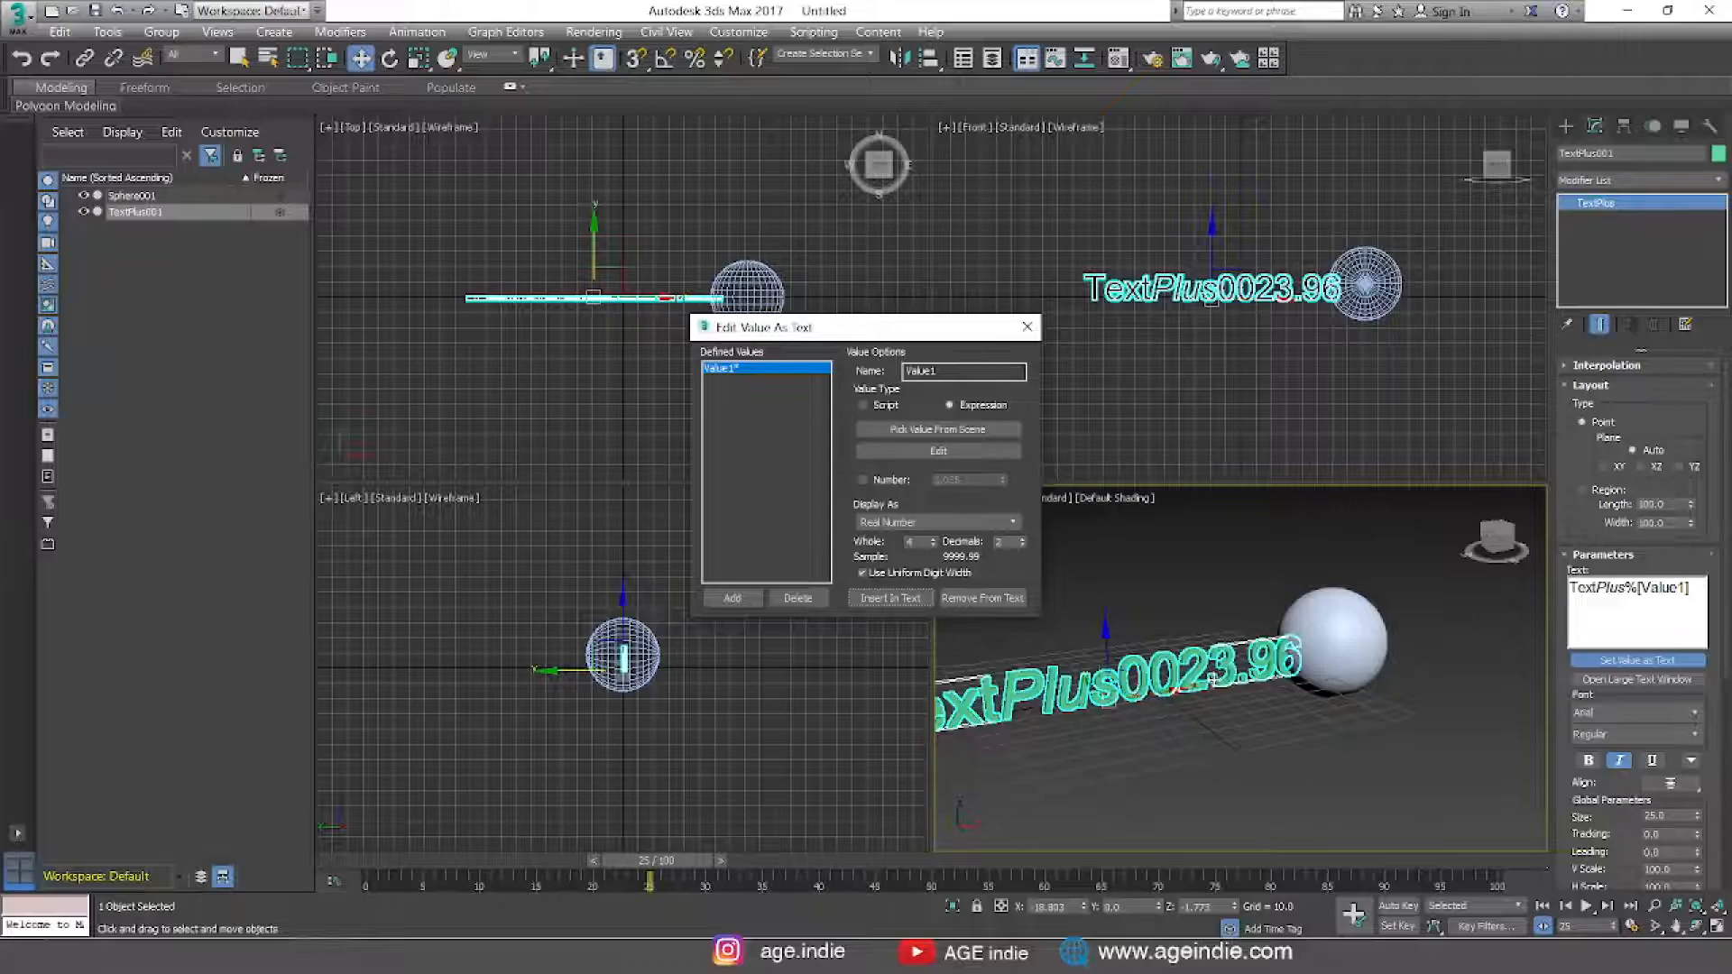
{"action": "left_click_drag", "start_coordinate": [685, 862], "coordinate": [786, 873]}
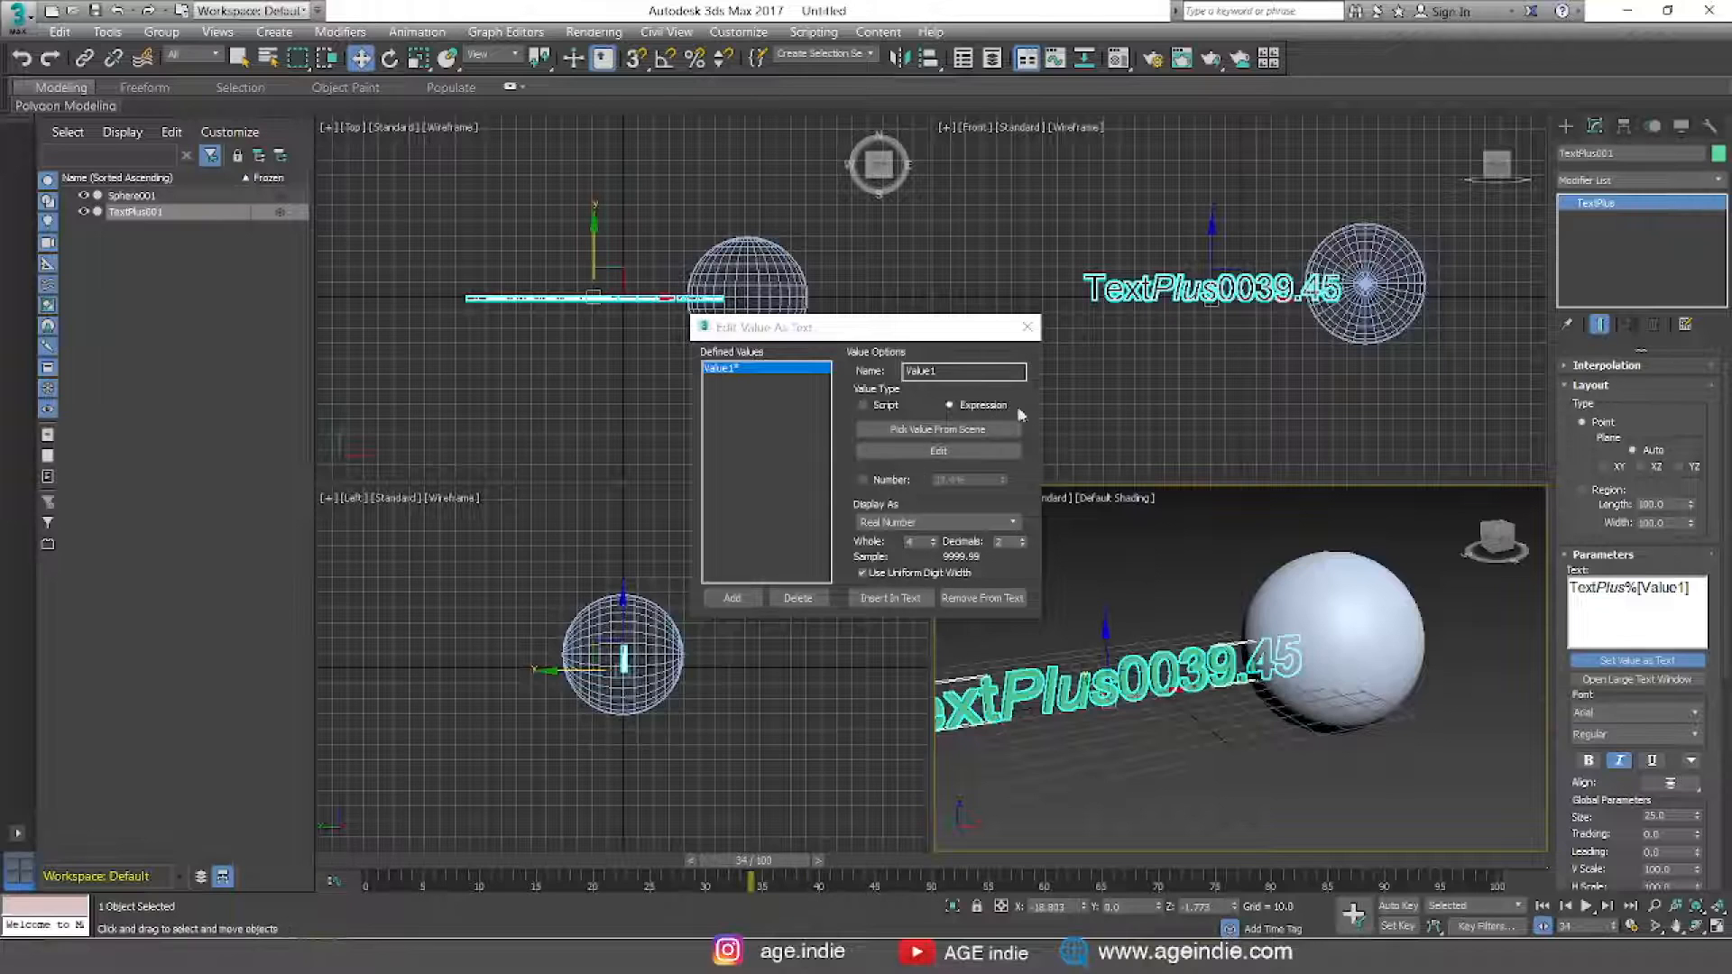
{"action": "left_click", "coordinate": [1027, 327]}
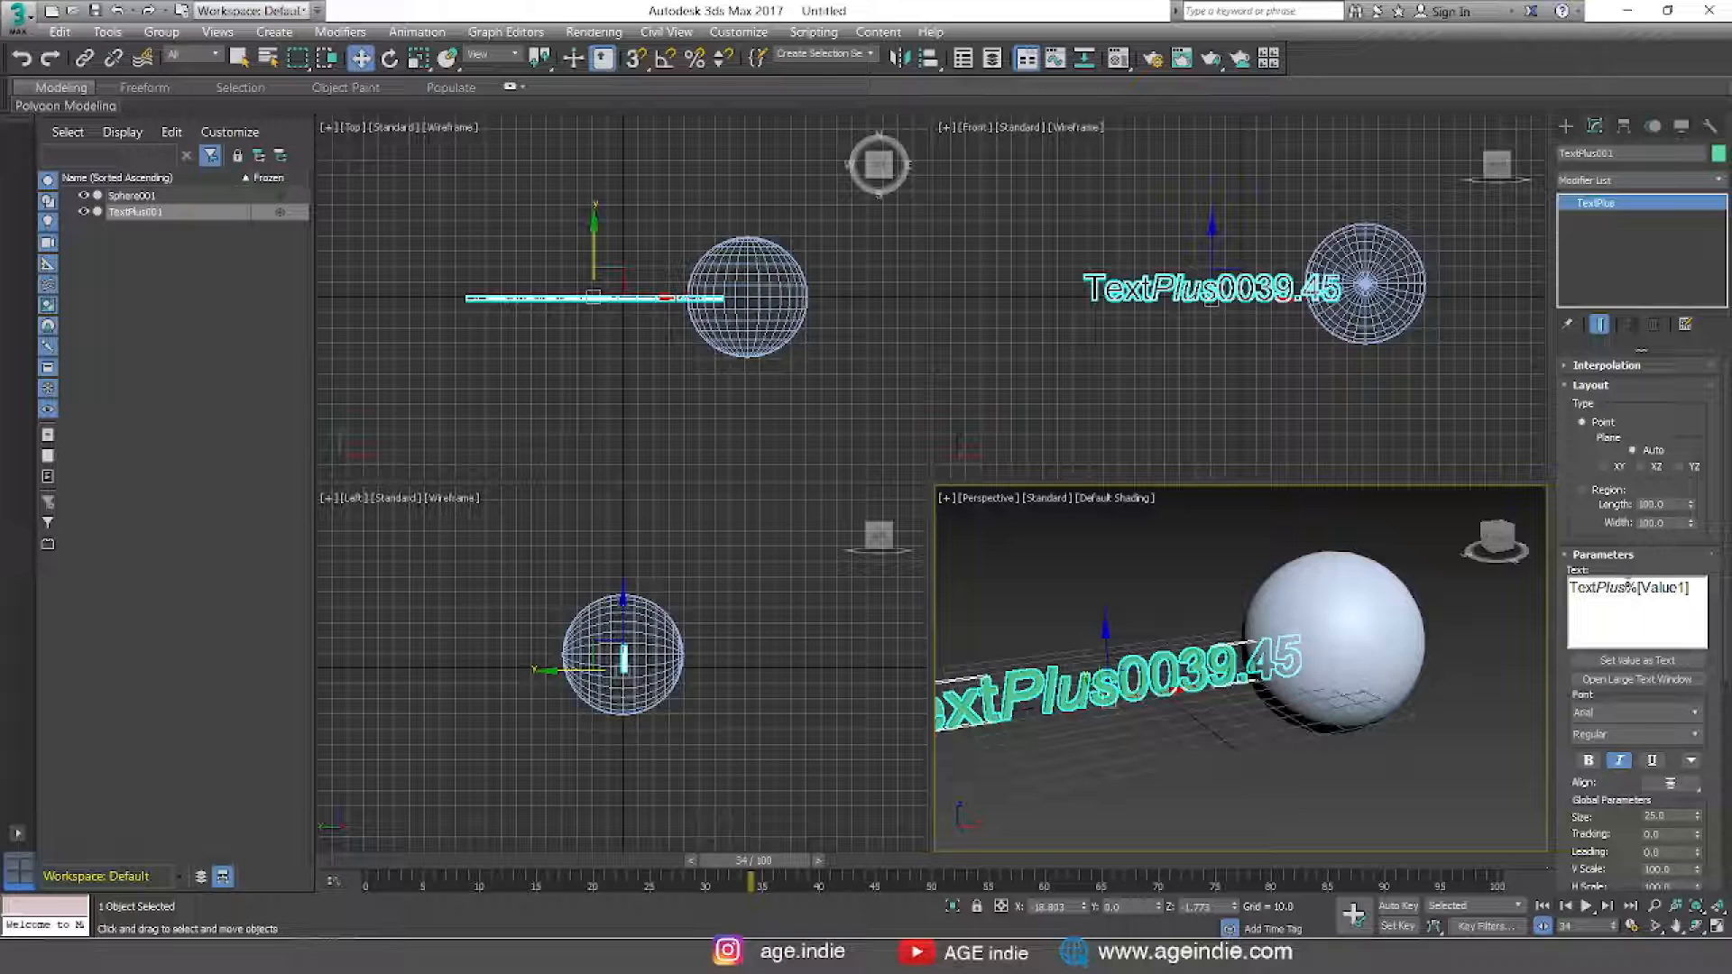
Remove the words TextPlus from the text, leaving only %[Value1], and scrub to frame 27
{"action": "left_click_drag", "start_coordinate": [1627, 587], "coordinate": [1589, 588]}
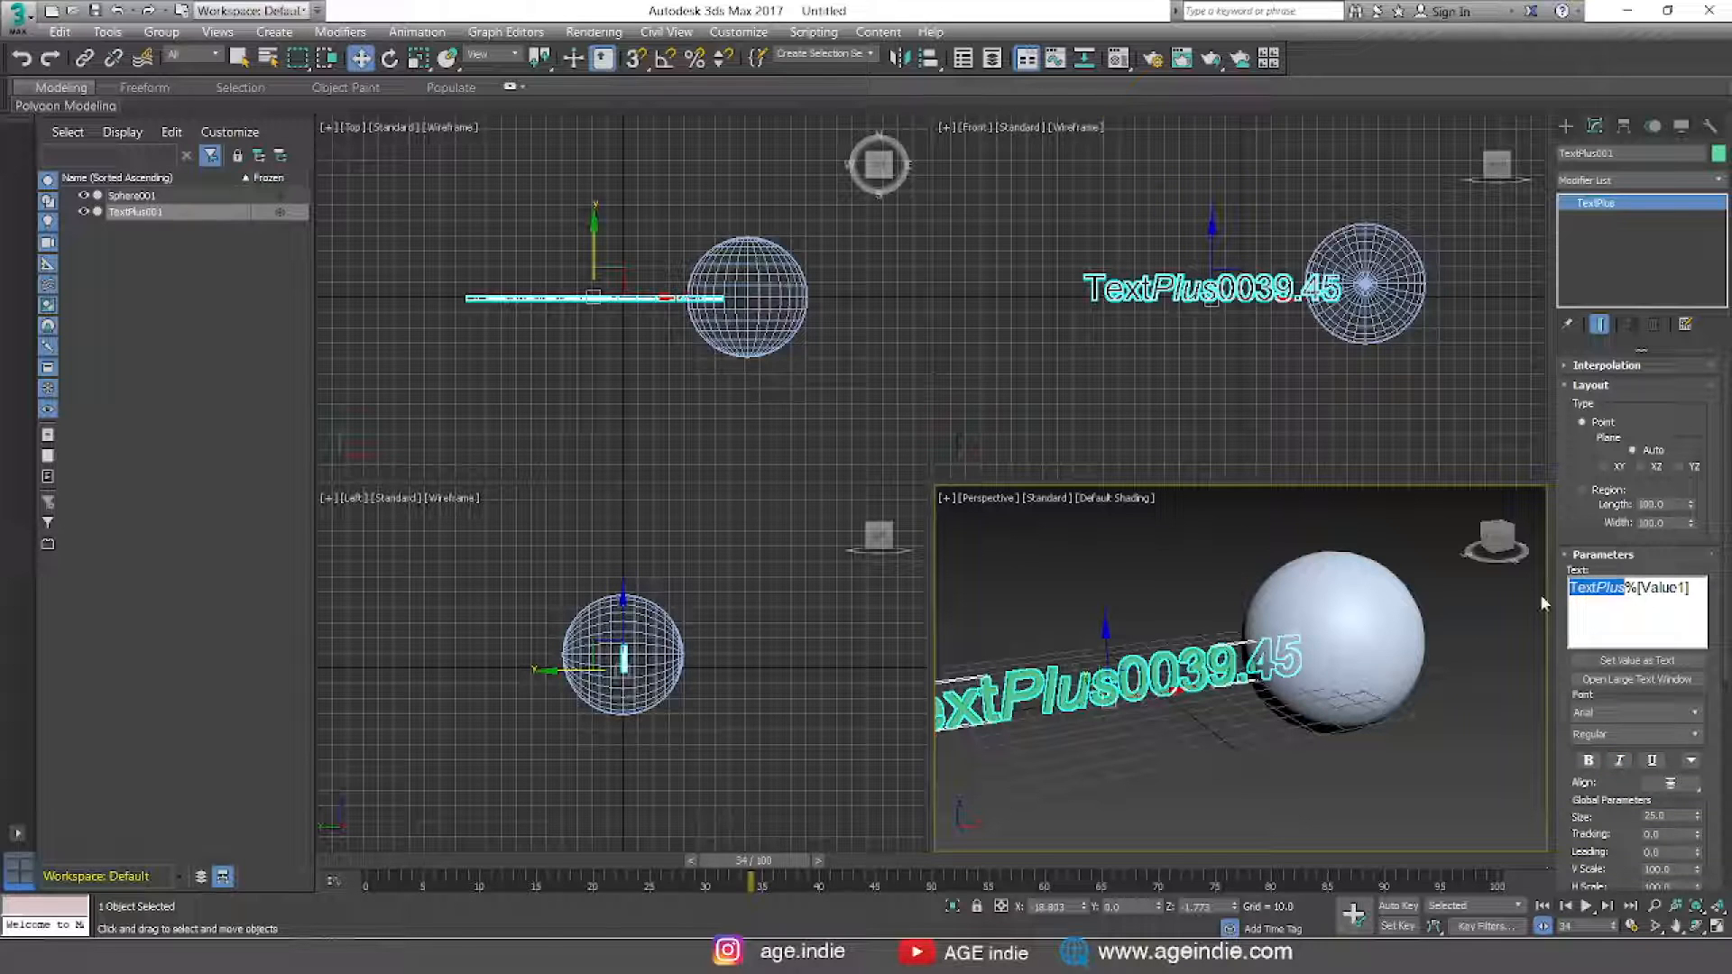
{"action": "key", "text": "Delete"}
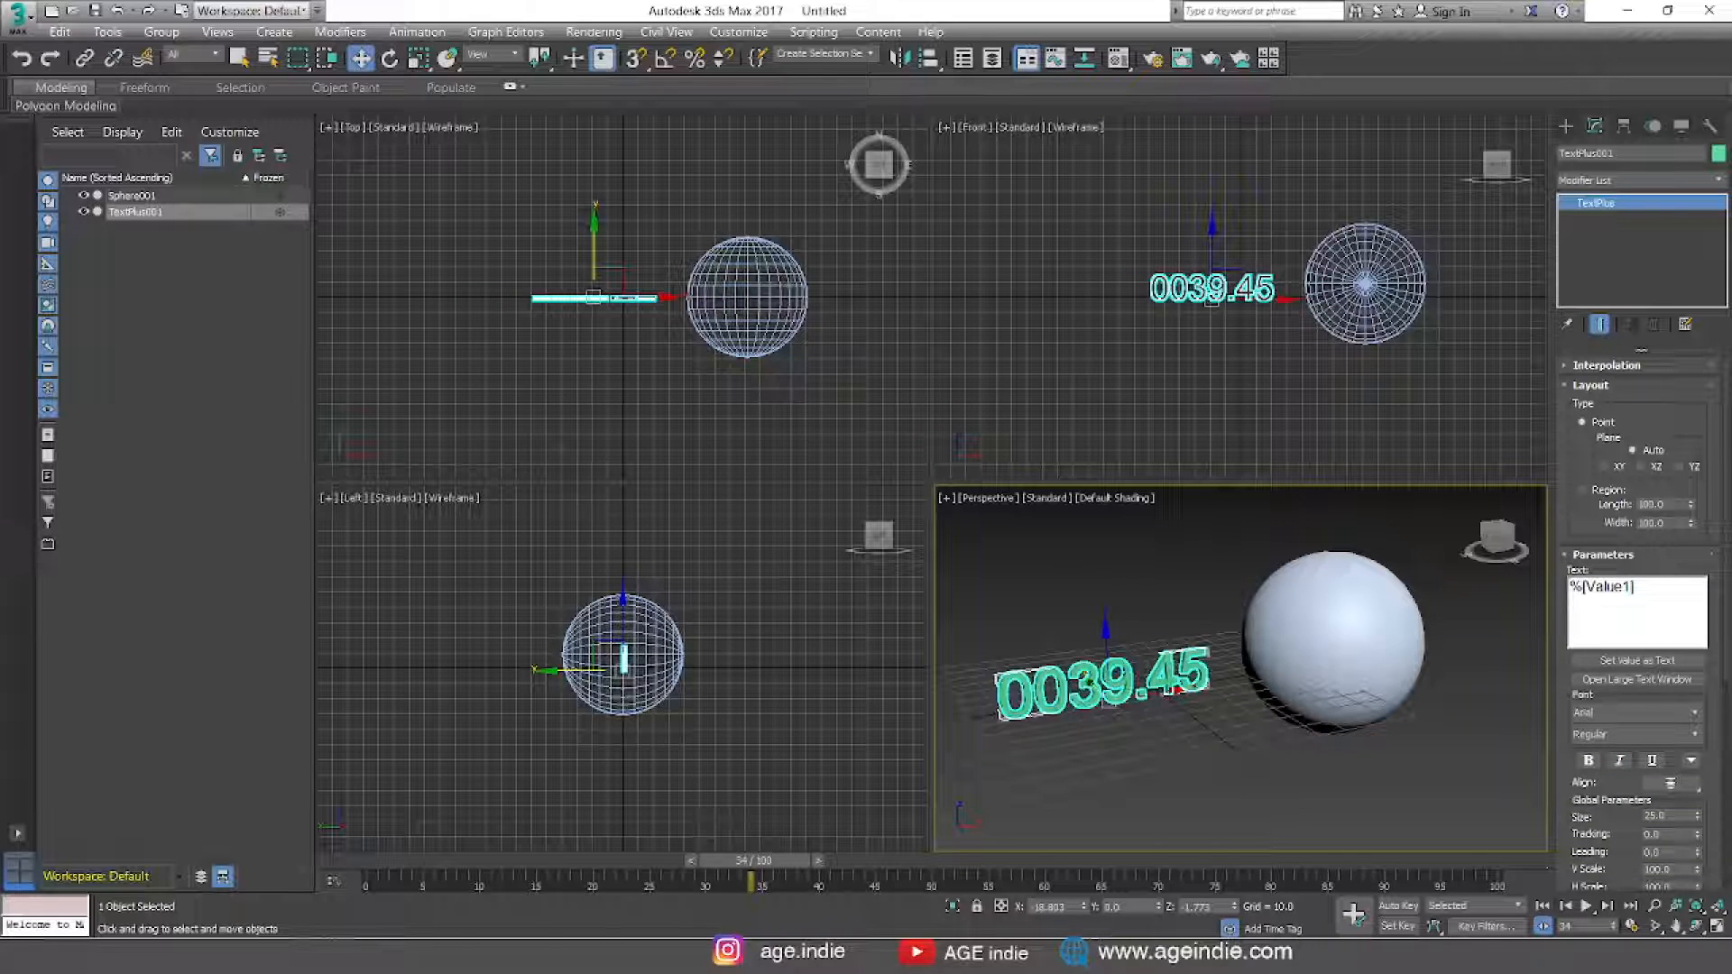
{"action": "left_click_drag", "start_coordinate": [778, 862], "coordinate": [672, 868]}
{"action": "key", "text": "w"}
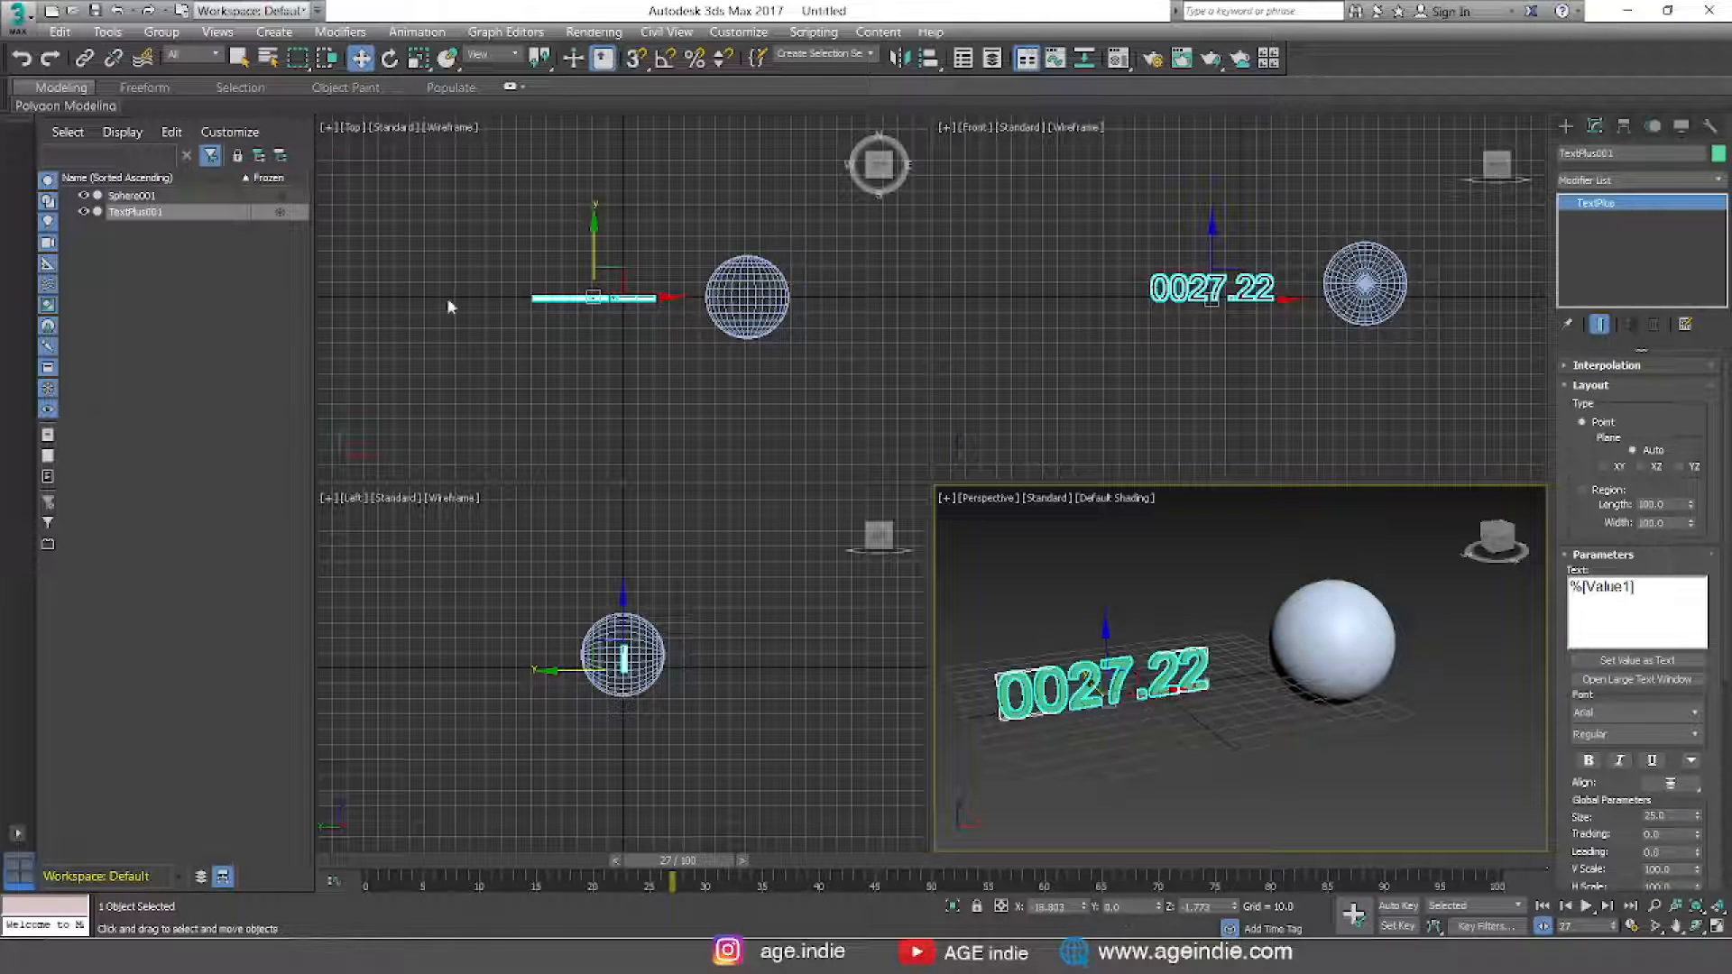
Hide the sphere and frame the number text frontally in the Perspective view
{"action": "left_click", "coordinate": [128, 196]}
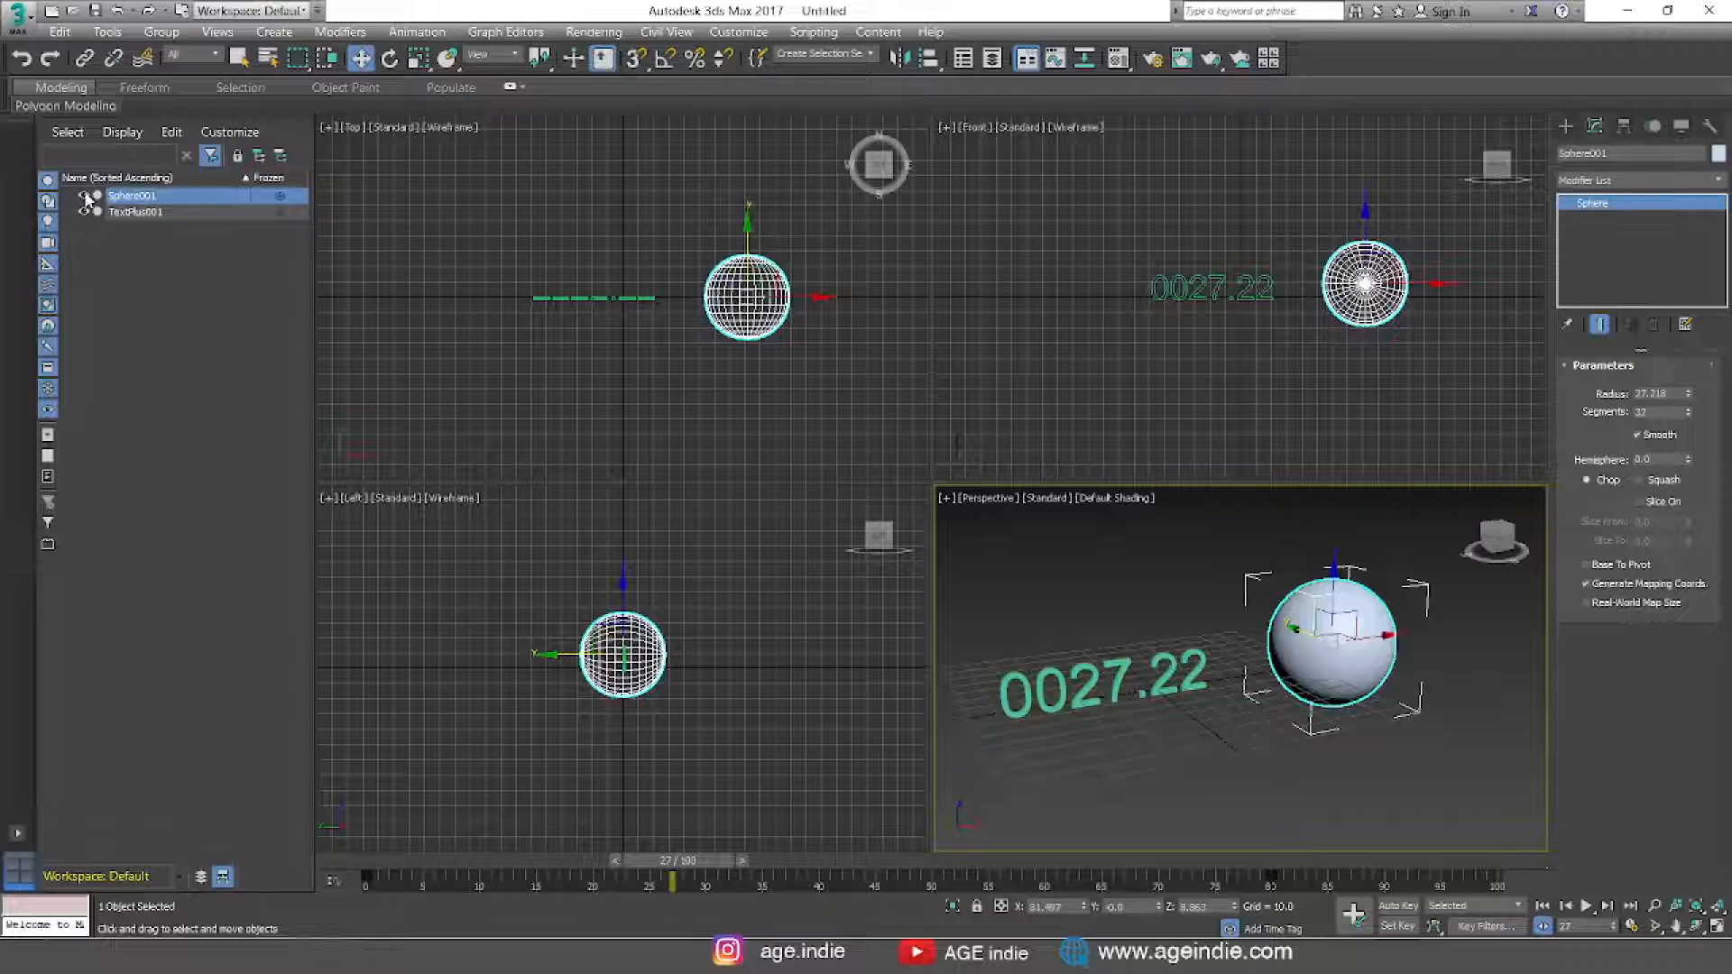
{"action": "left_click", "coordinate": [86, 195]}
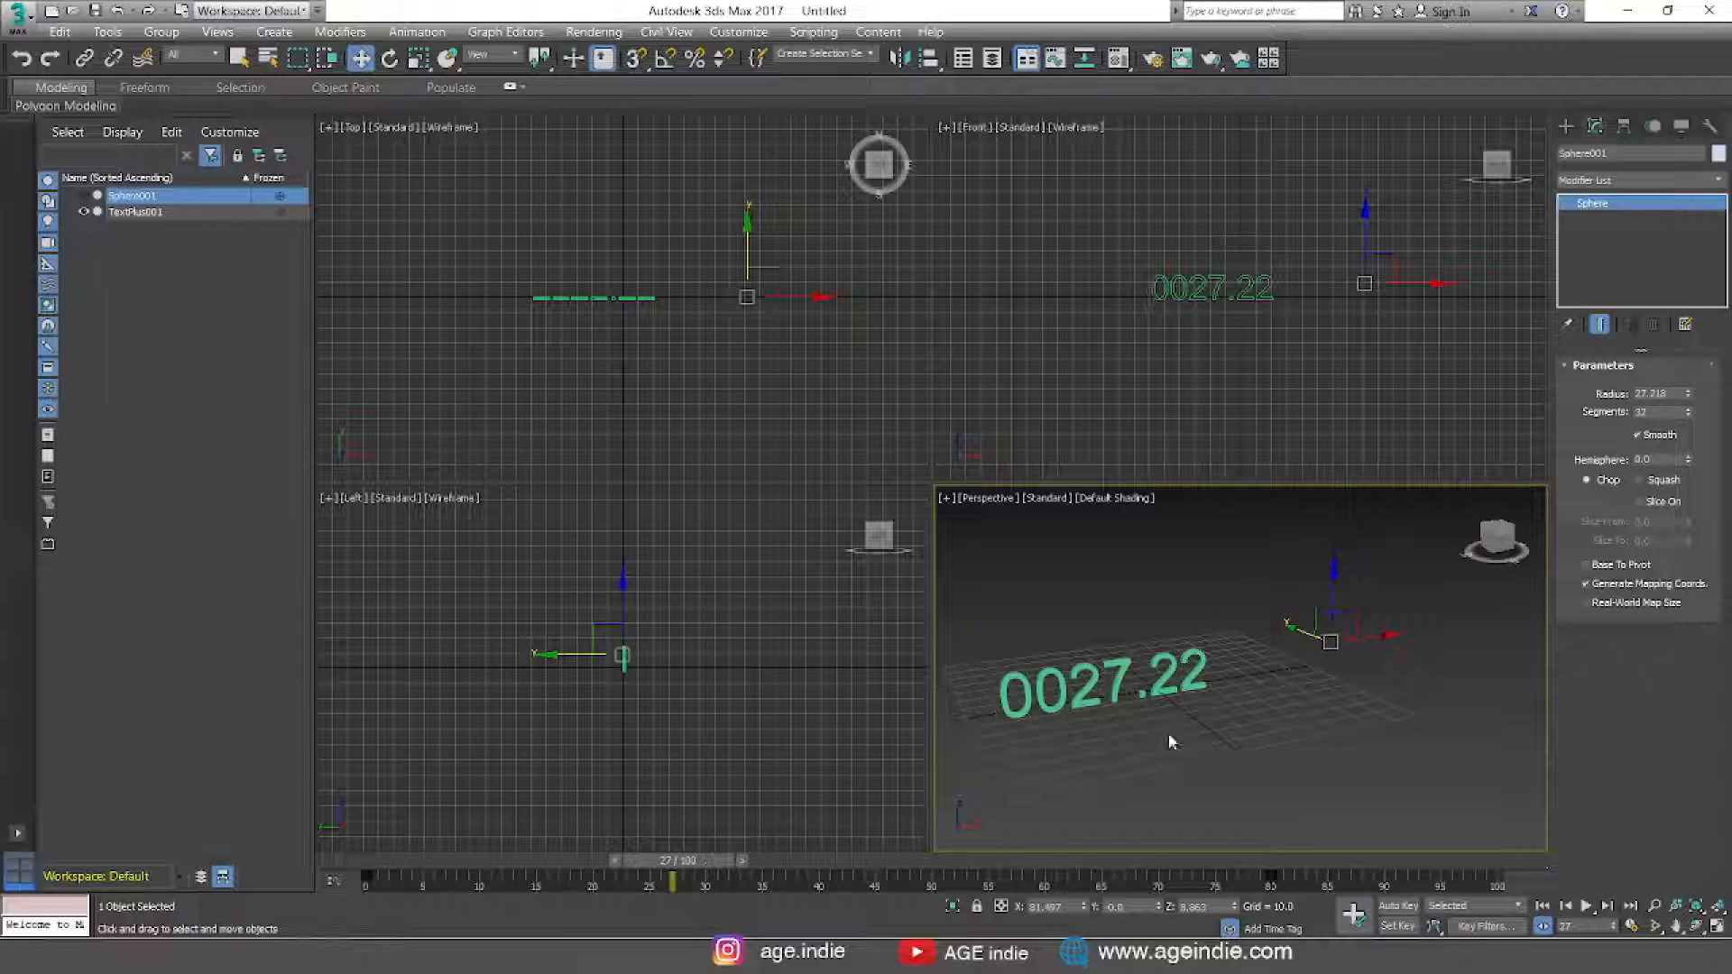
{"action": "middle_click_drag", "start_coordinate": [1218, 757], "coordinate": [1280, 742], "text": "alt"}
{"action": "scroll", "coordinate": [1239, 730], "scroll_direction": "up", "scroll_amount": 3}
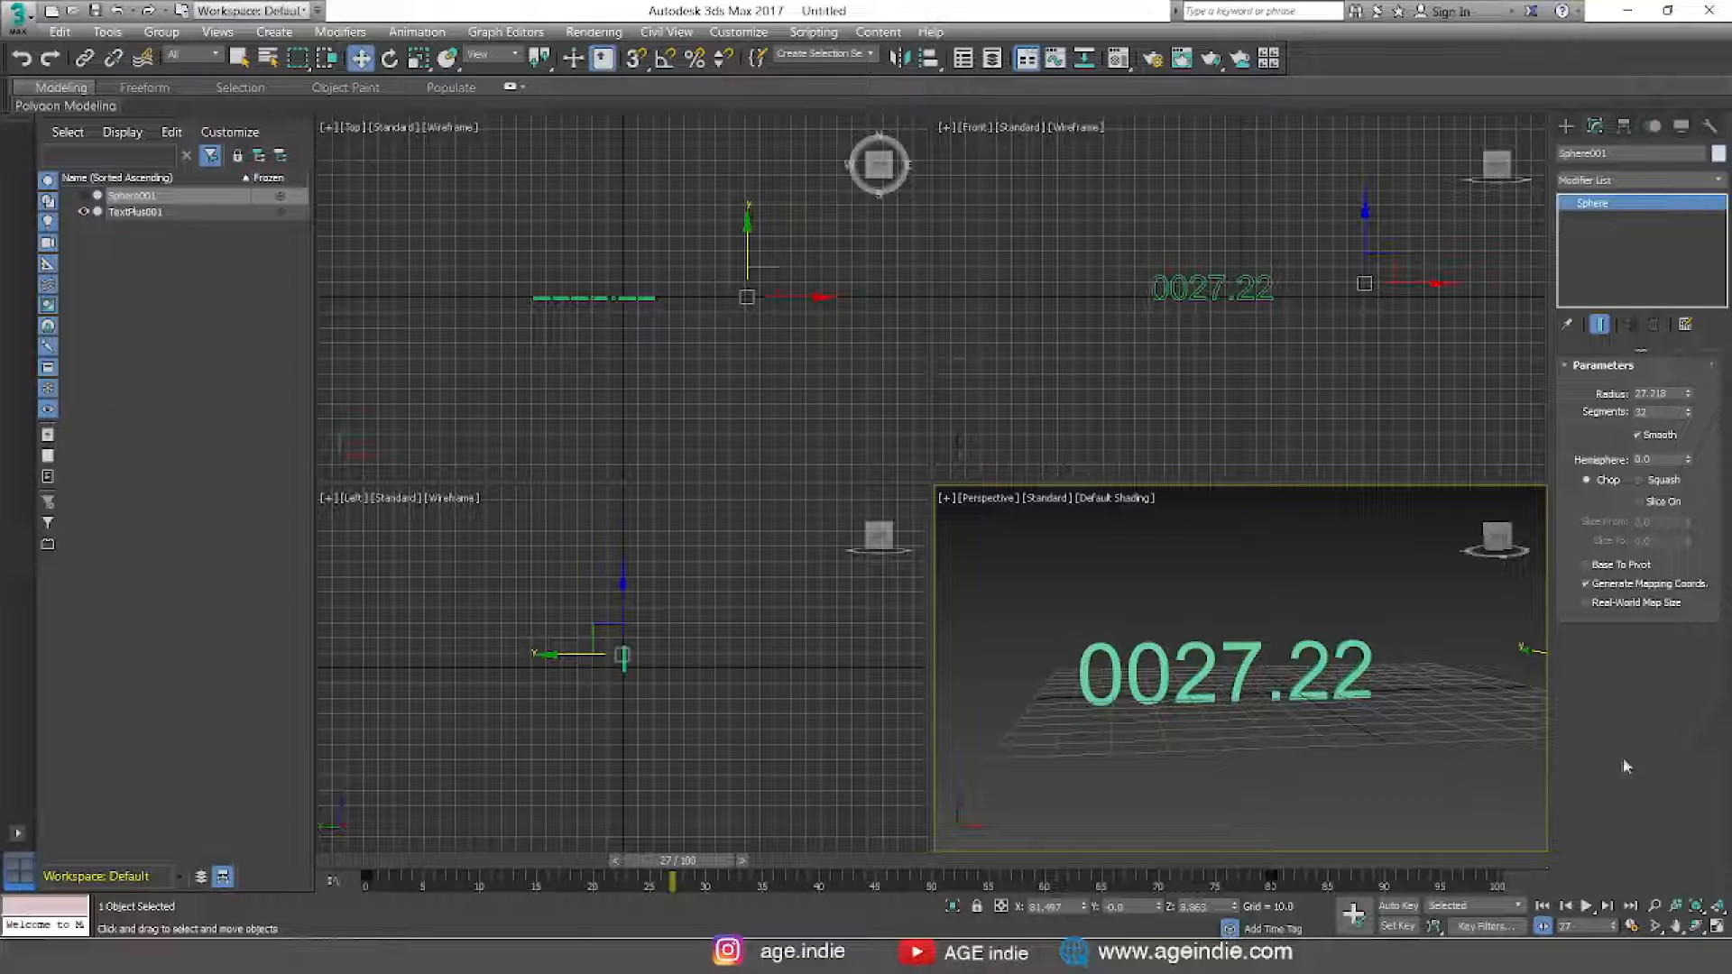
Play the number animation from frame 0, stop it, and scrub towards the last key at frame 80 to check the counting
{"action": "left_click", "coordinate": [1545, 908]}
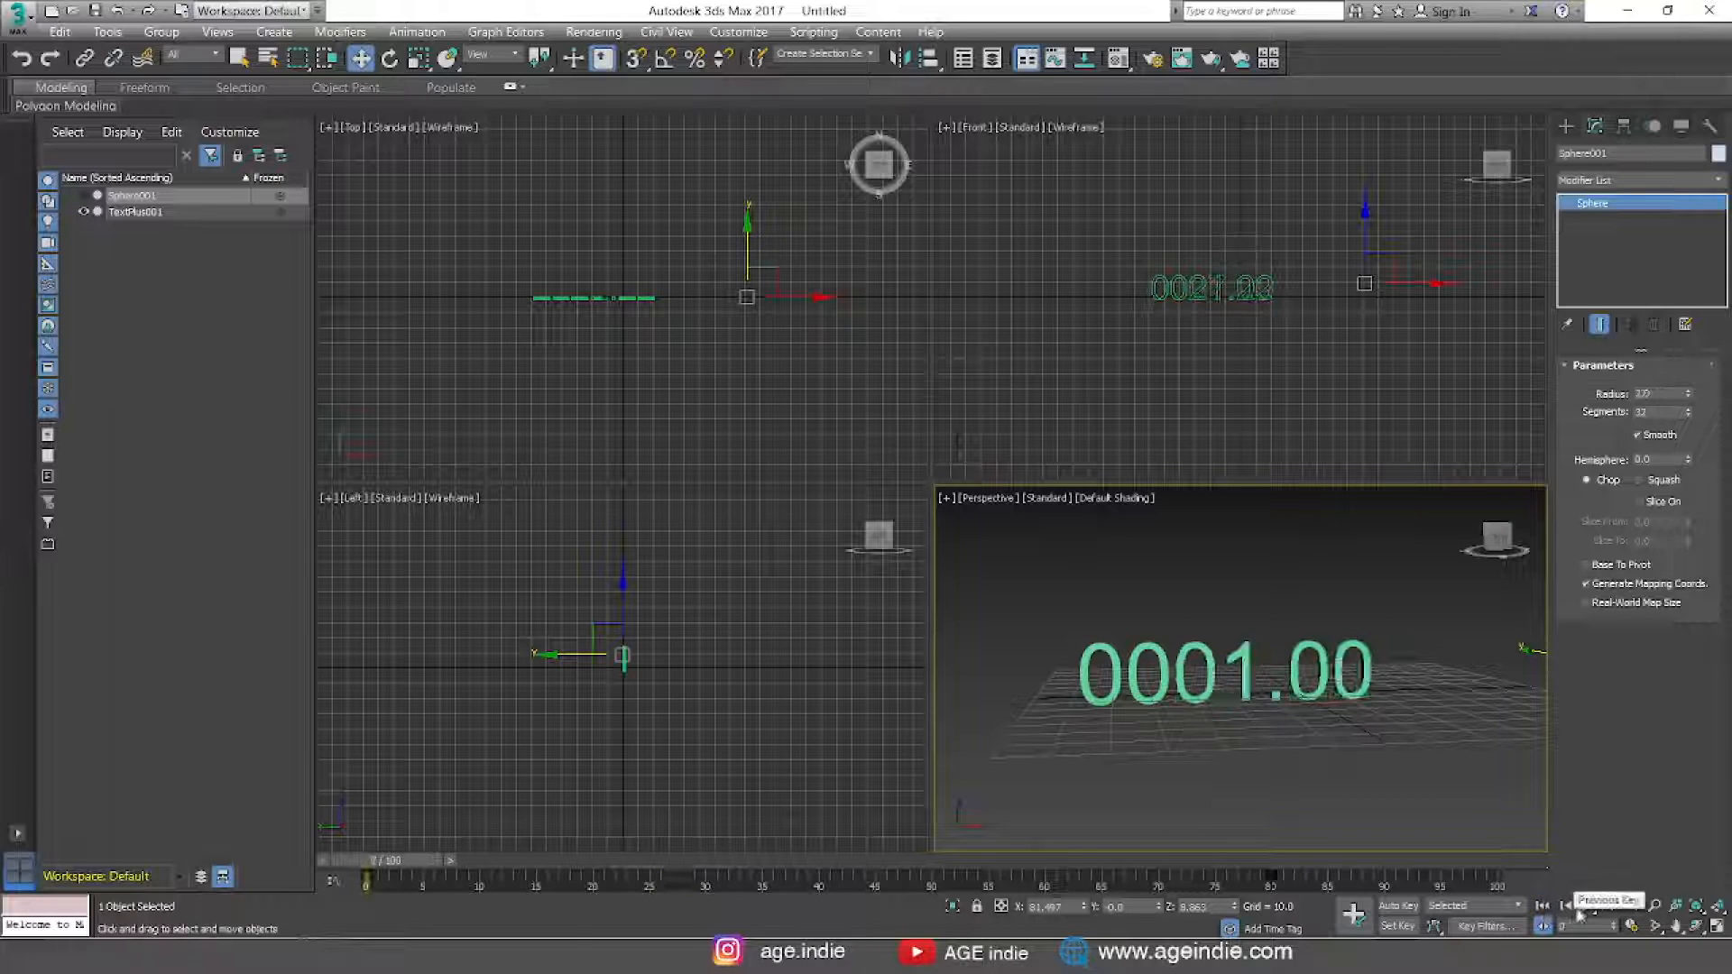
{"action": "left_click", "coordinate": [1585, 907]}
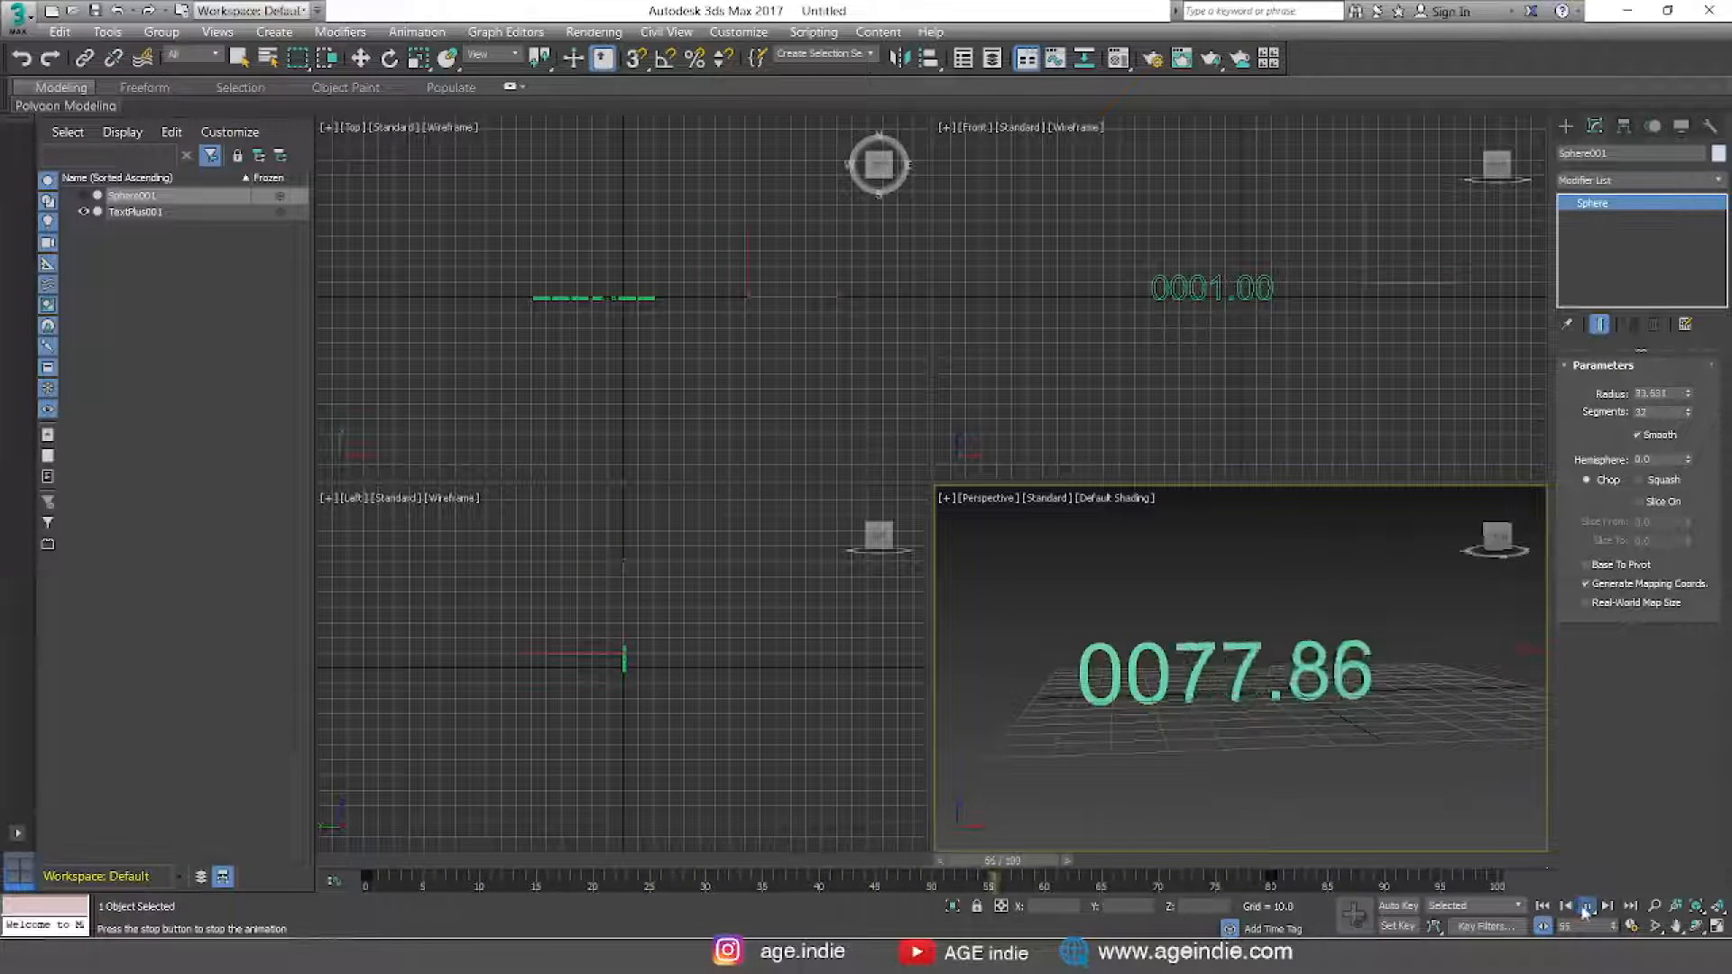
{"action": "left_click", "coordinate": [1585, 907]}
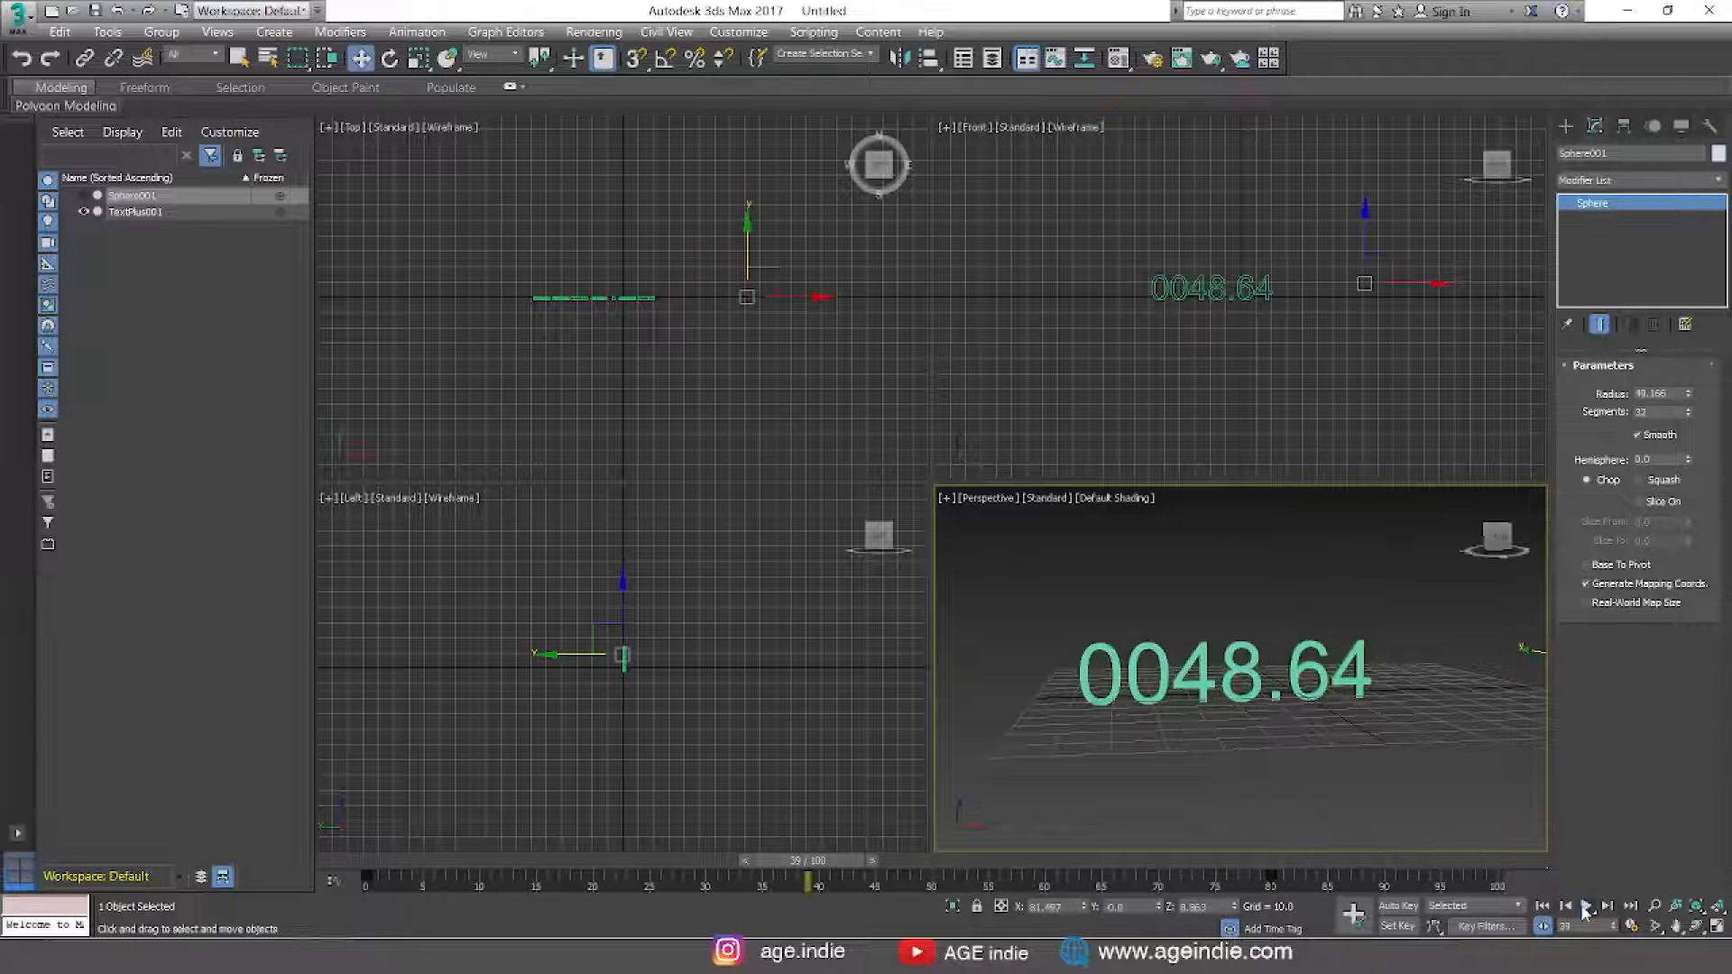
{"action": "left_click_drag", "start_coordinate": [818, 875], "coordinate": [1219, 706]}
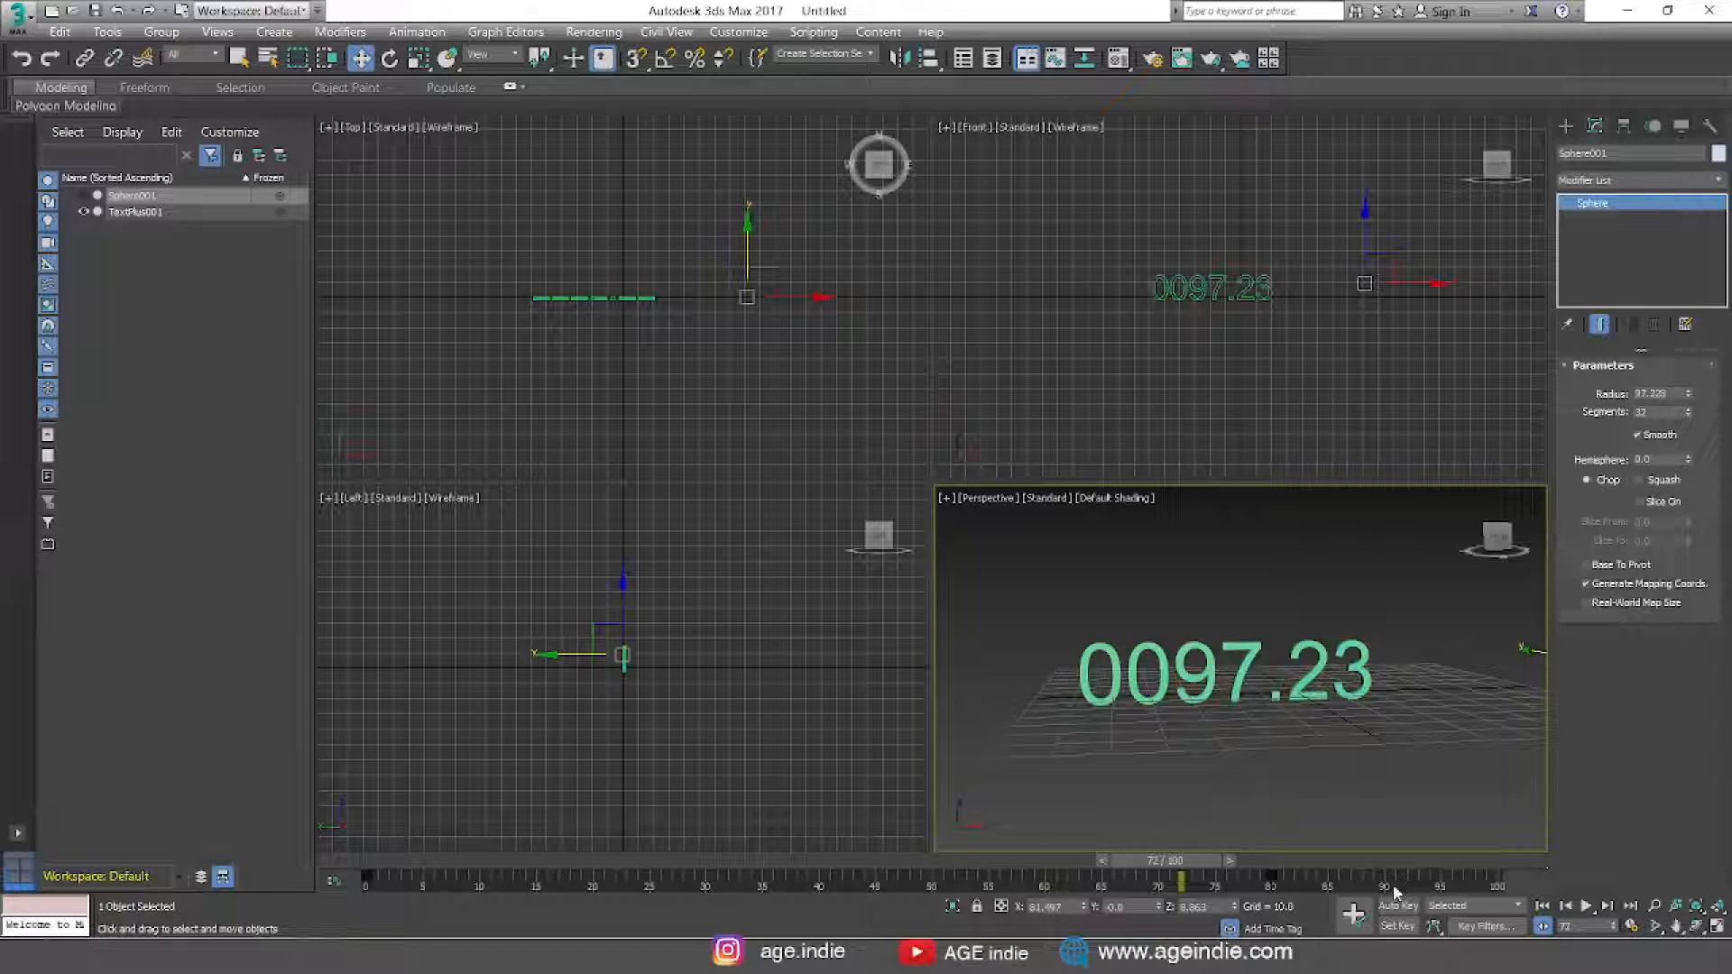
{"action": "left_click", "coordinate": [1610, 906]}
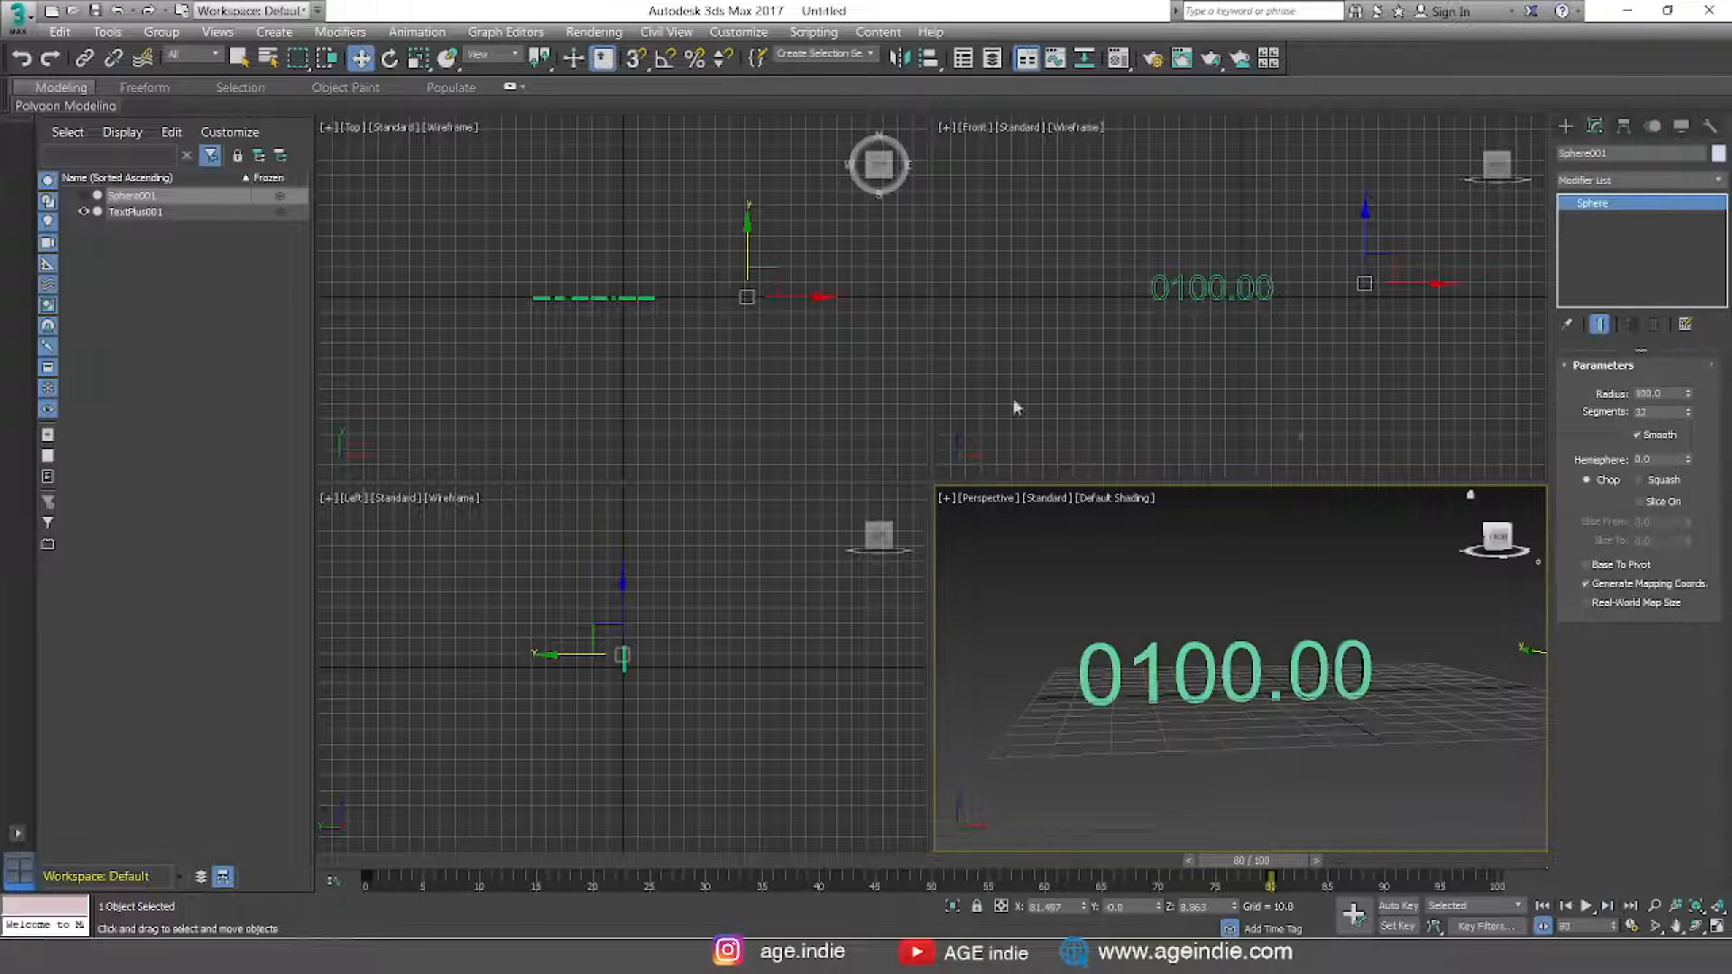
Select the hidden sphere and set its Radius to 200 at frame 80
{"action": "left_click", "coordinate": [158, 238]}
{"action": "left_click", "coordinate": [135, 196]}
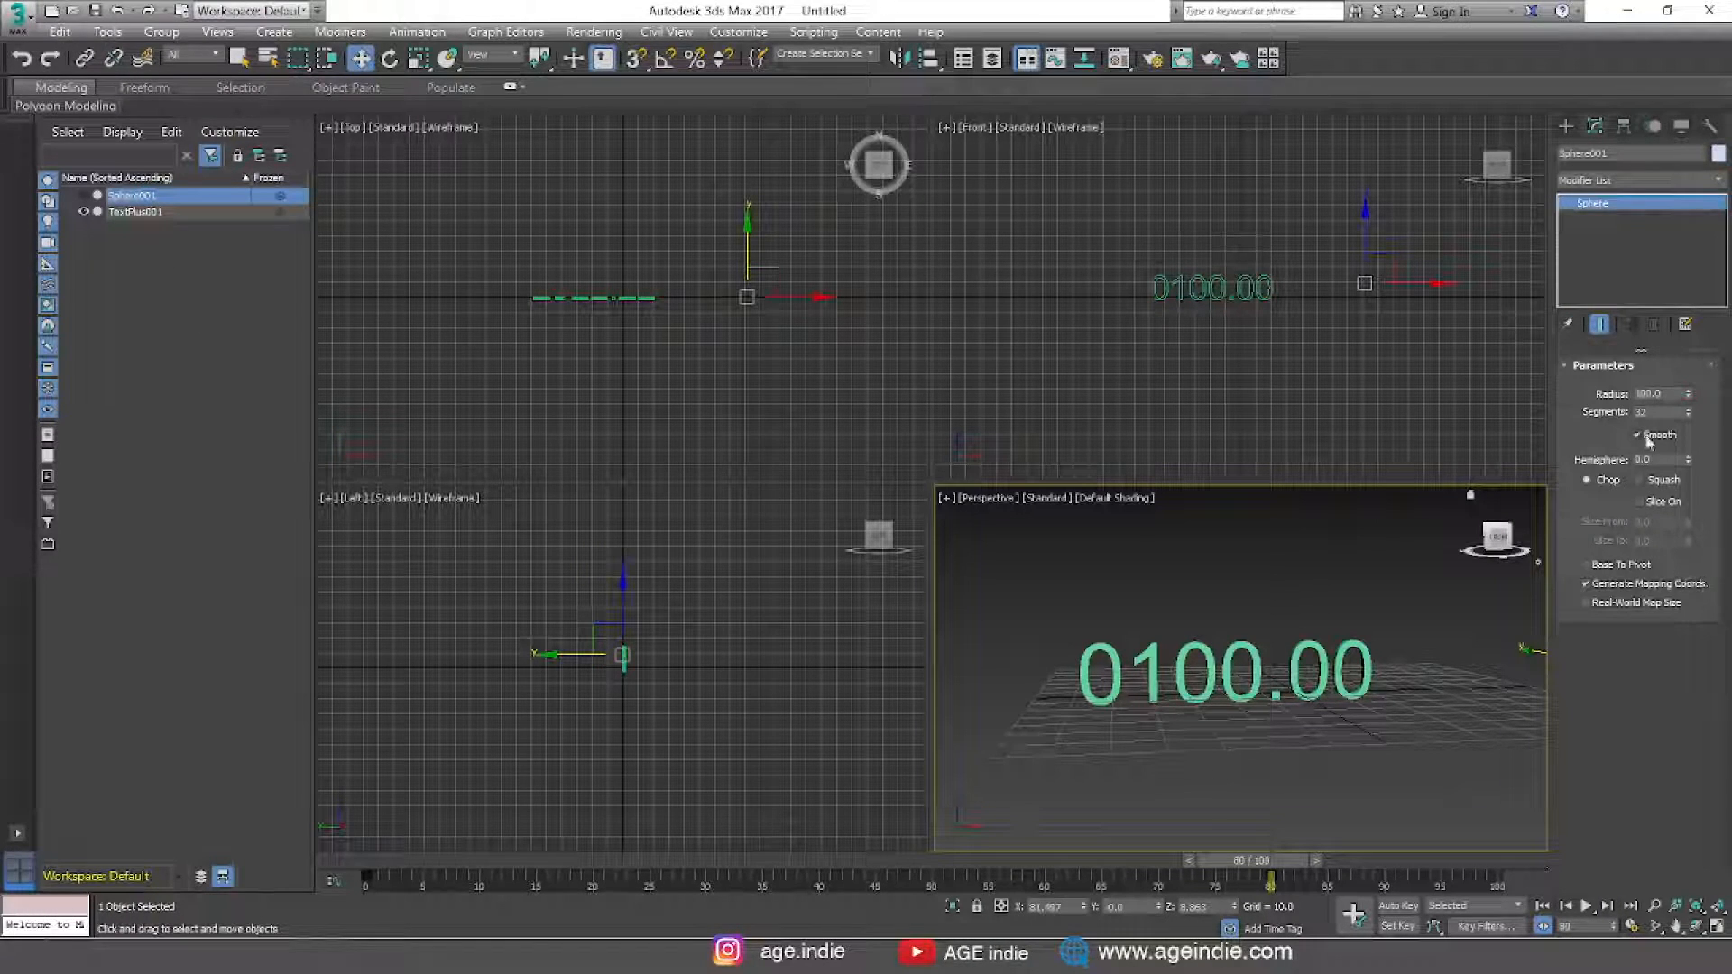
{"action": "left_click", "coordinate": [1667, 394]}
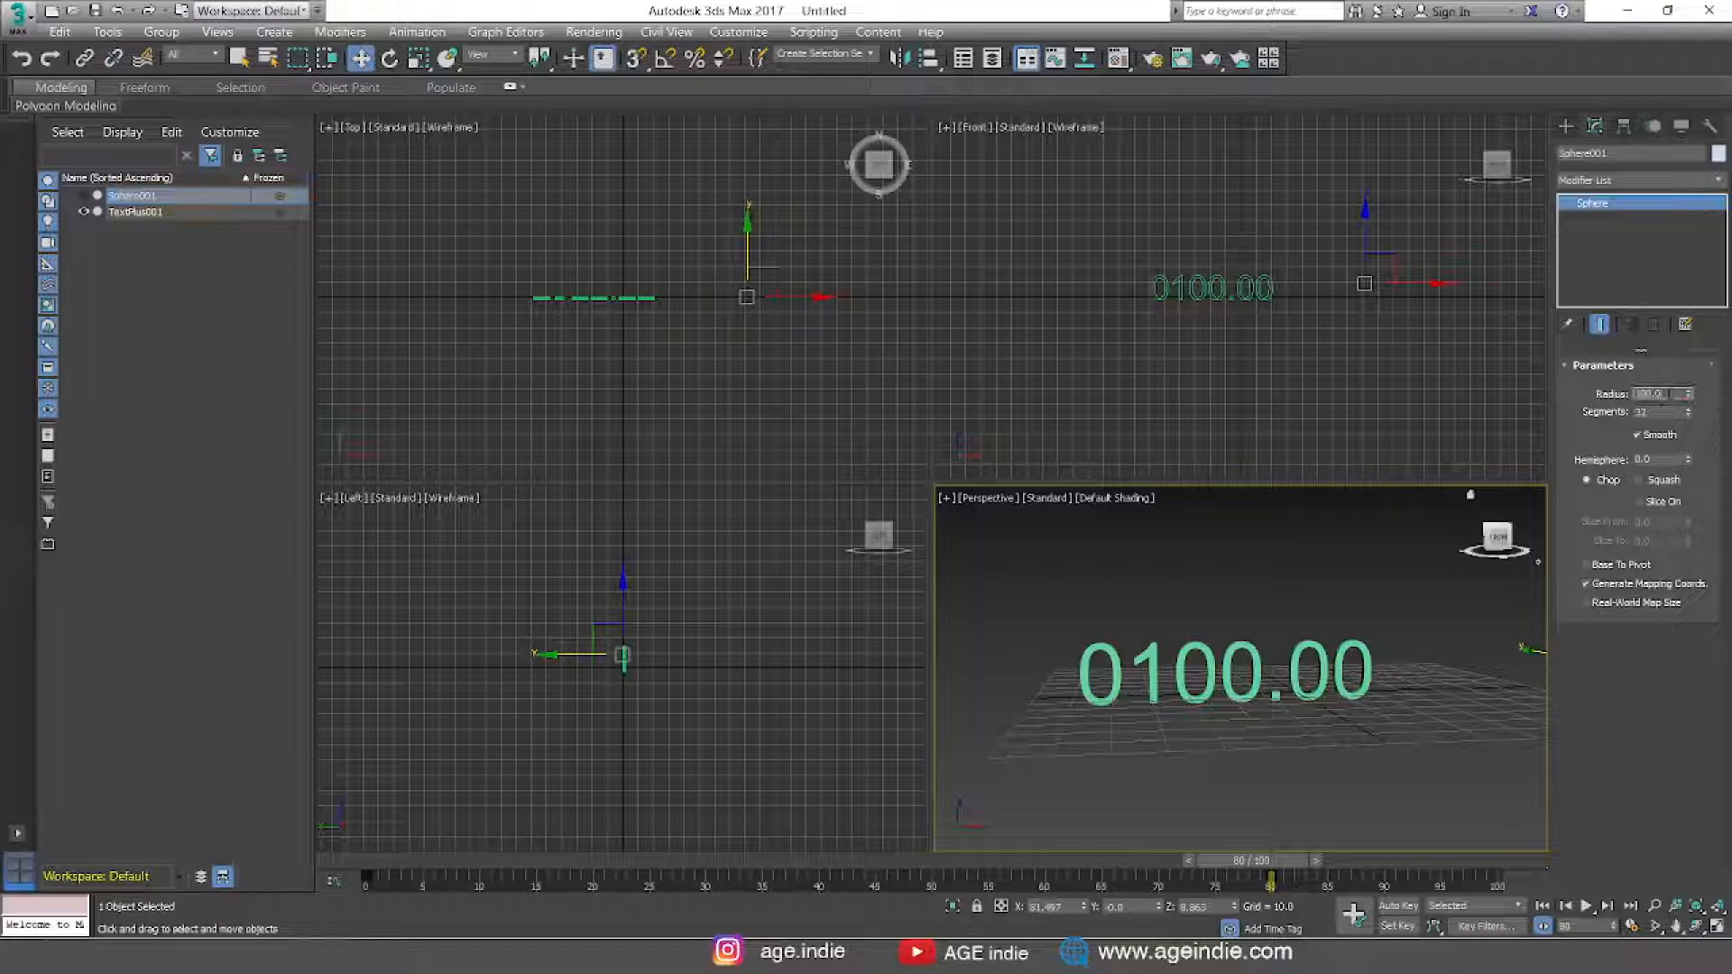
{"action": "mouse_move", "coordinate": [1272, 871]}
{"action": "left_mouse_down"}
{"action": "mouse_move", "coordinate": [1209, 873]}
{"action": "mouse_move", "coordinate": [1248, 873]}
{"action": "left_mouse_up"}
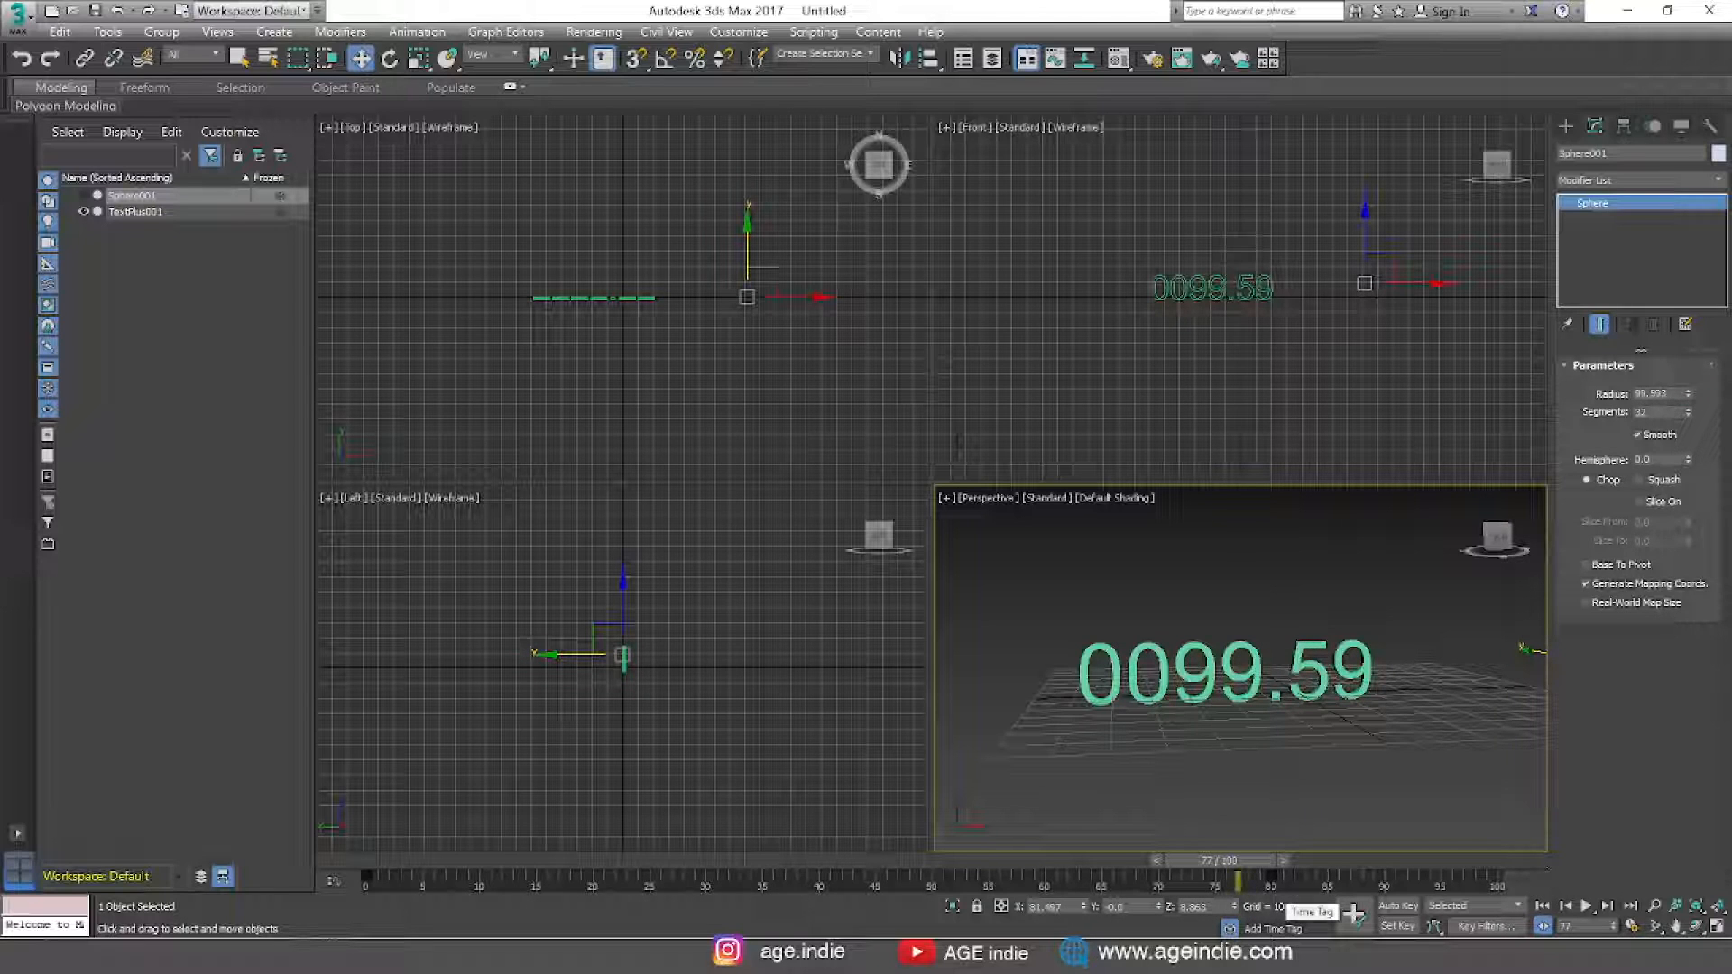
{"action": "left_click", "coordinate": [1593, 913]}
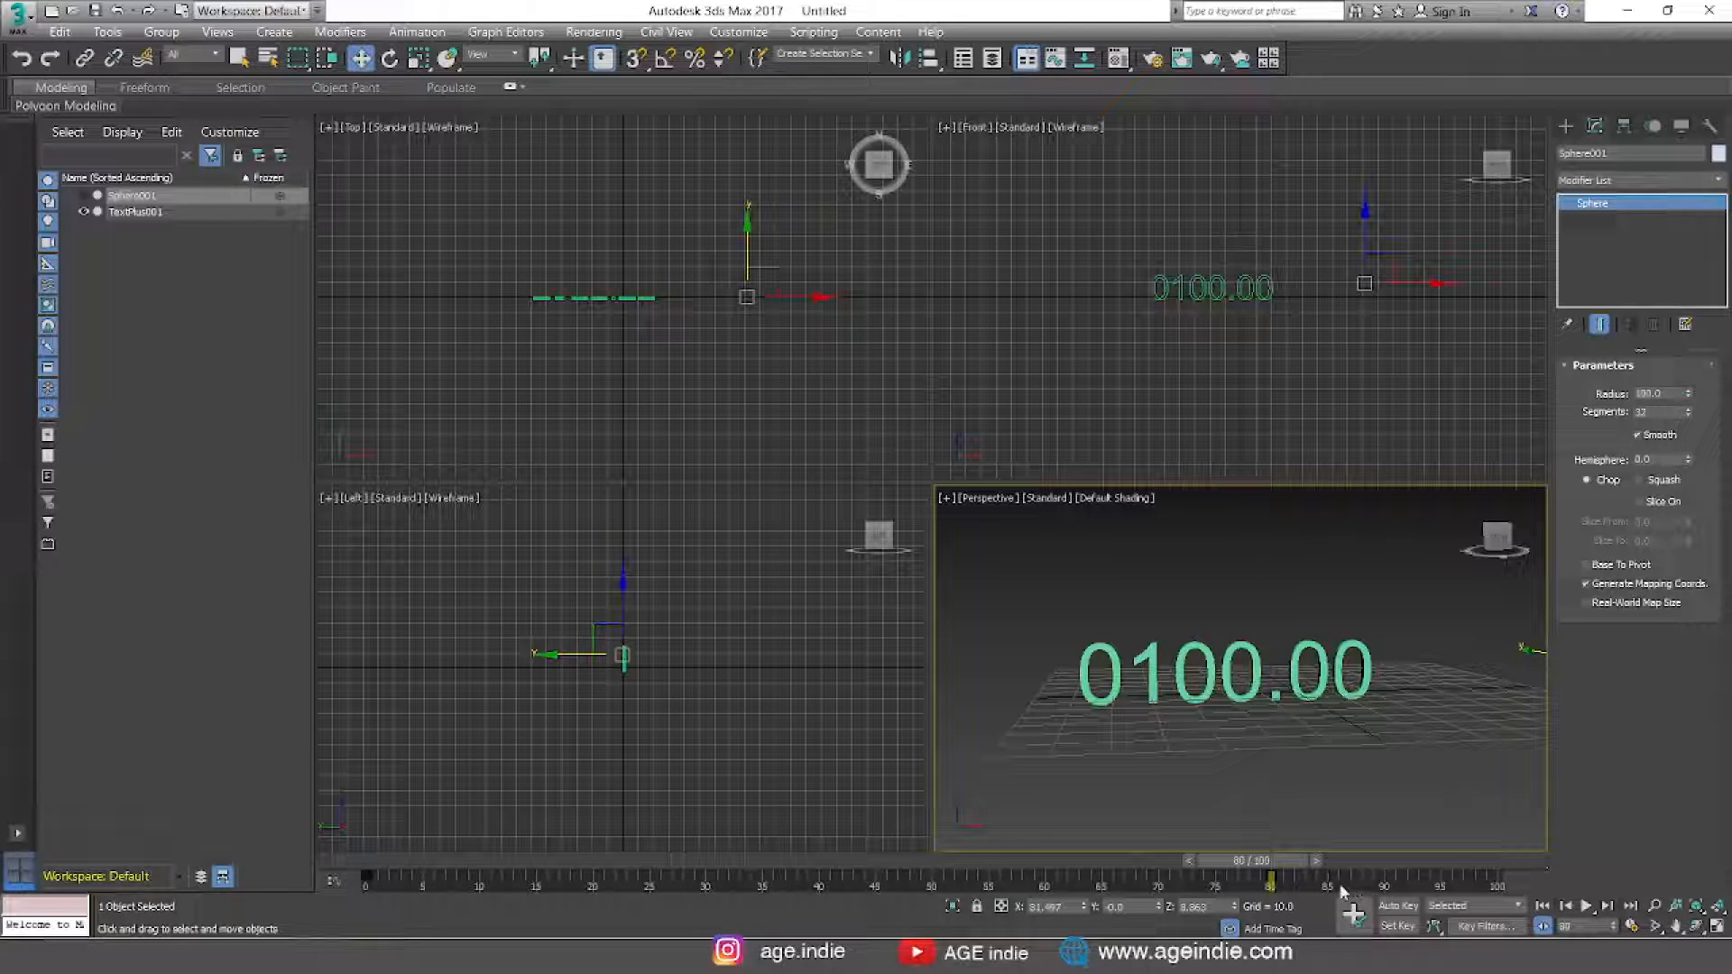
{"action": "left_click_drag", "start_coordinate": [1671, 395], "coordinate": [1588, 410]}
{"action": "type", "text": "200"}
{"action": "key", "text": "Return"}
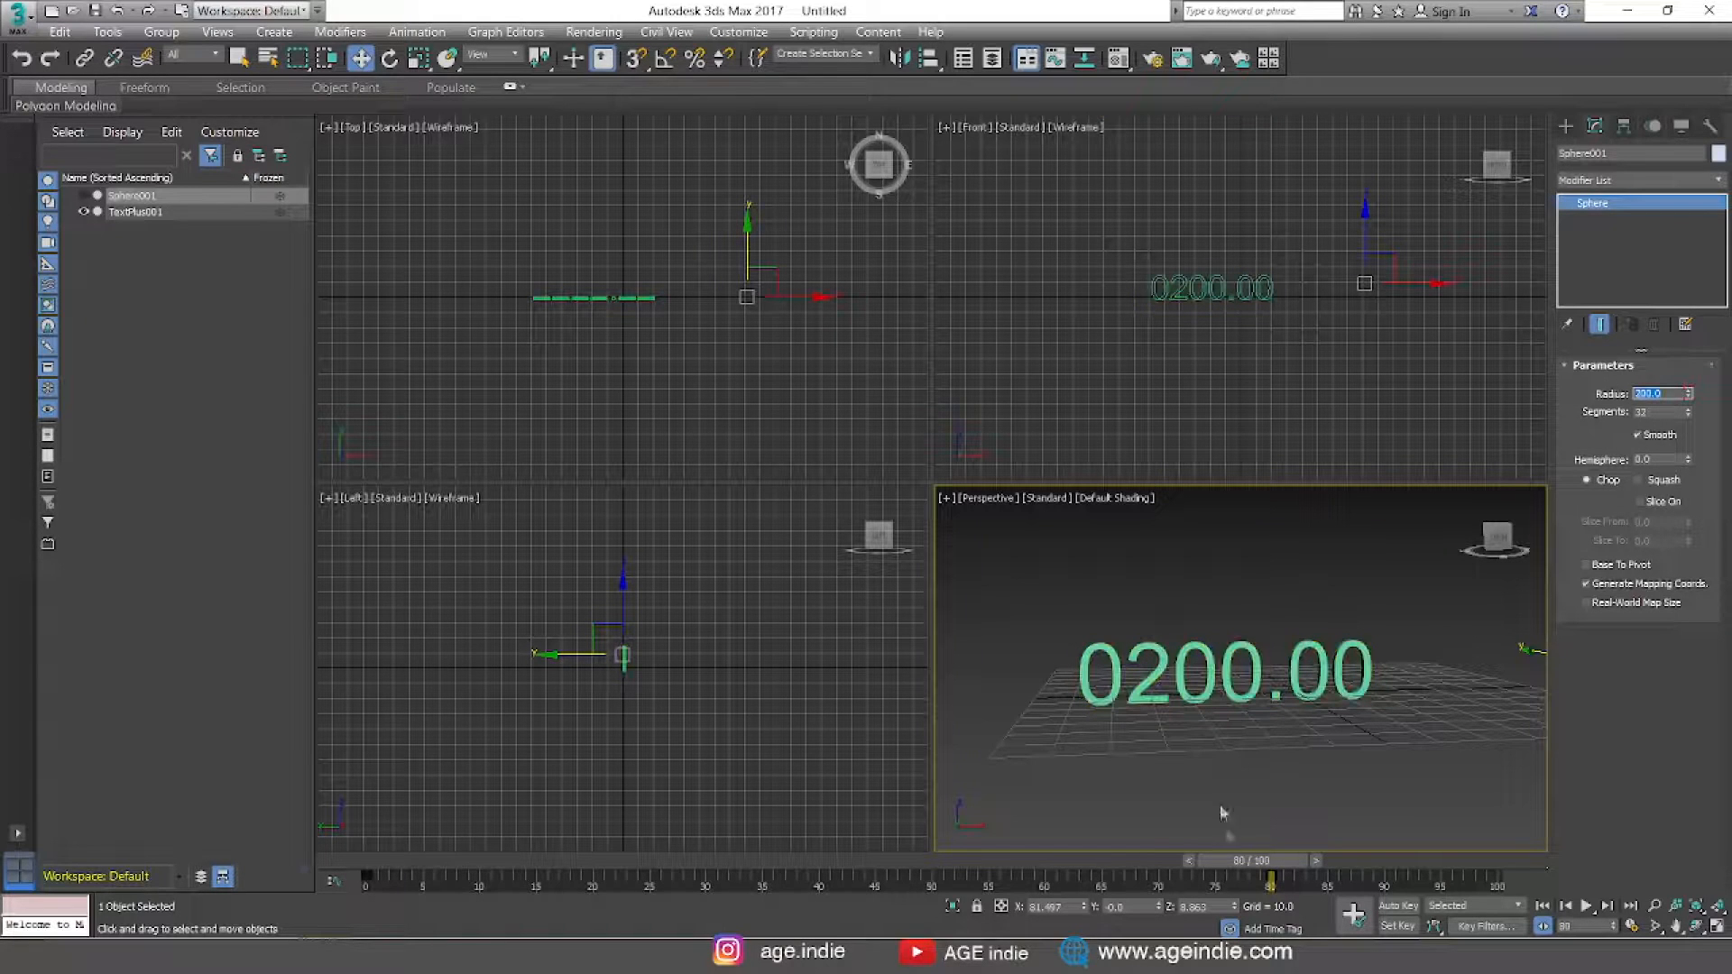
Return to frame 0 and play the number animation to check the counting range, stopping it partway
{"action": "left_click_drag", "start_coordinate": [1275, 871], "coordinate": [366, 872]}
{"action": "left_click", "coordinate": [1587, 907]}
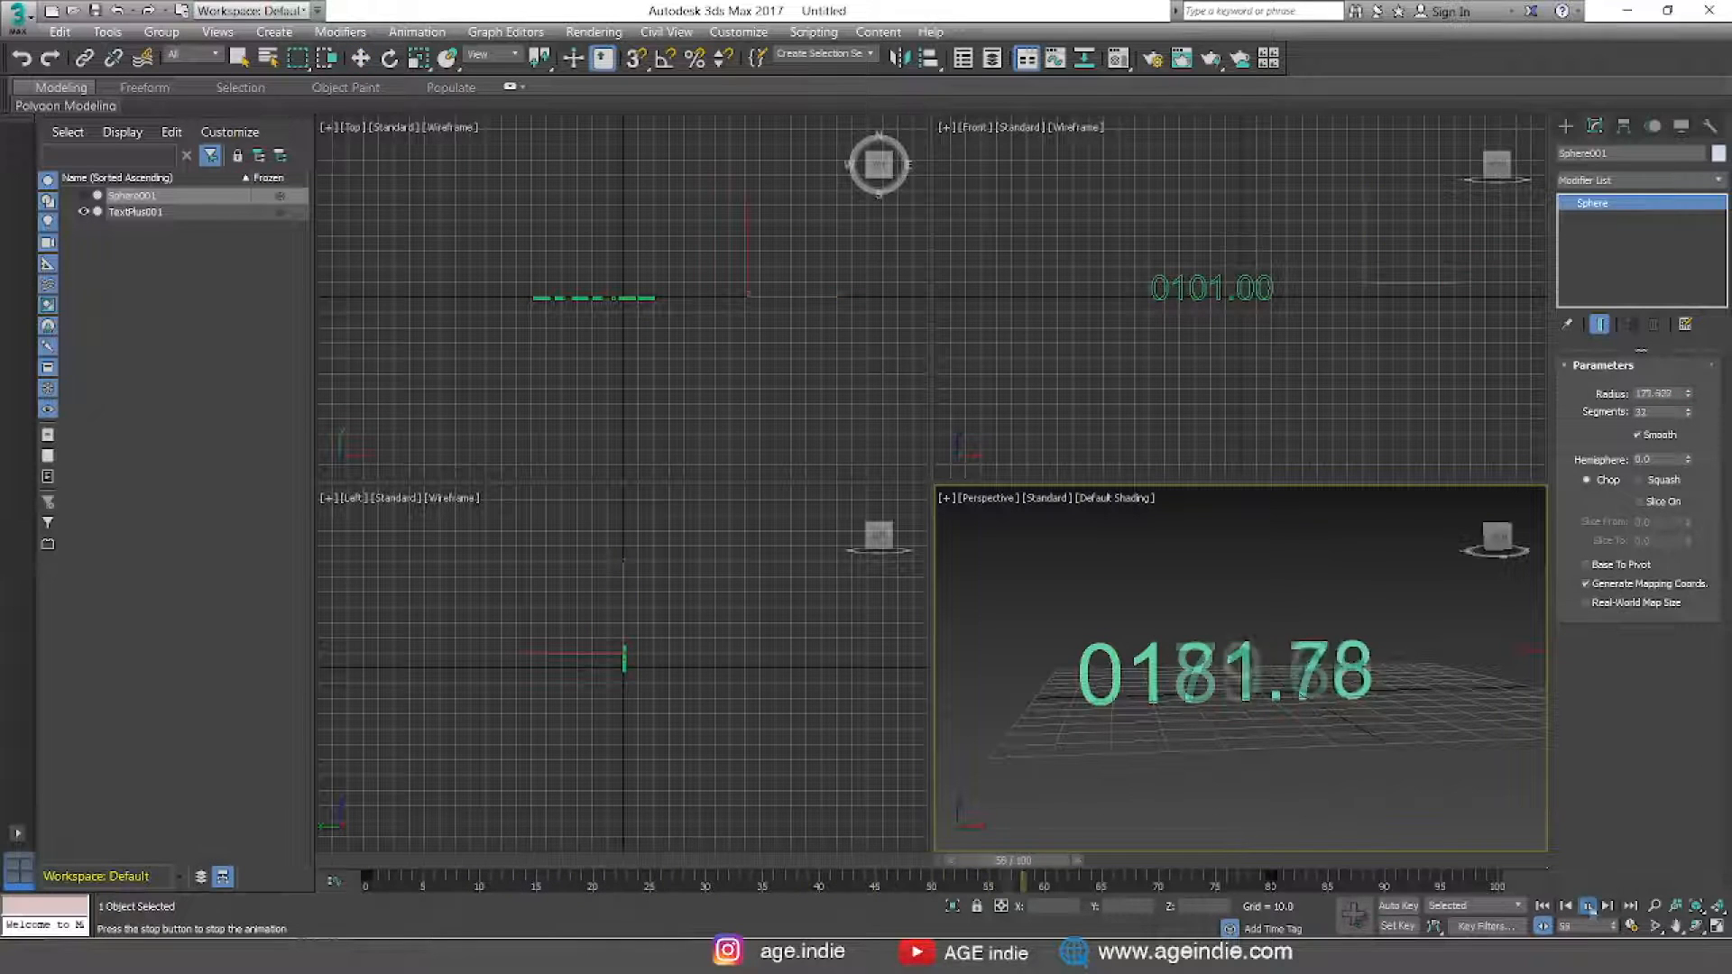
{"action": "left_click", "coordinate": [1587, 906]}
Enable Auto Key at frame 0 and set the sphere's Radius to 1
{"action": "left_click_drag", "start_coordinate": [767, 868], "coordinate": [417, 932]}
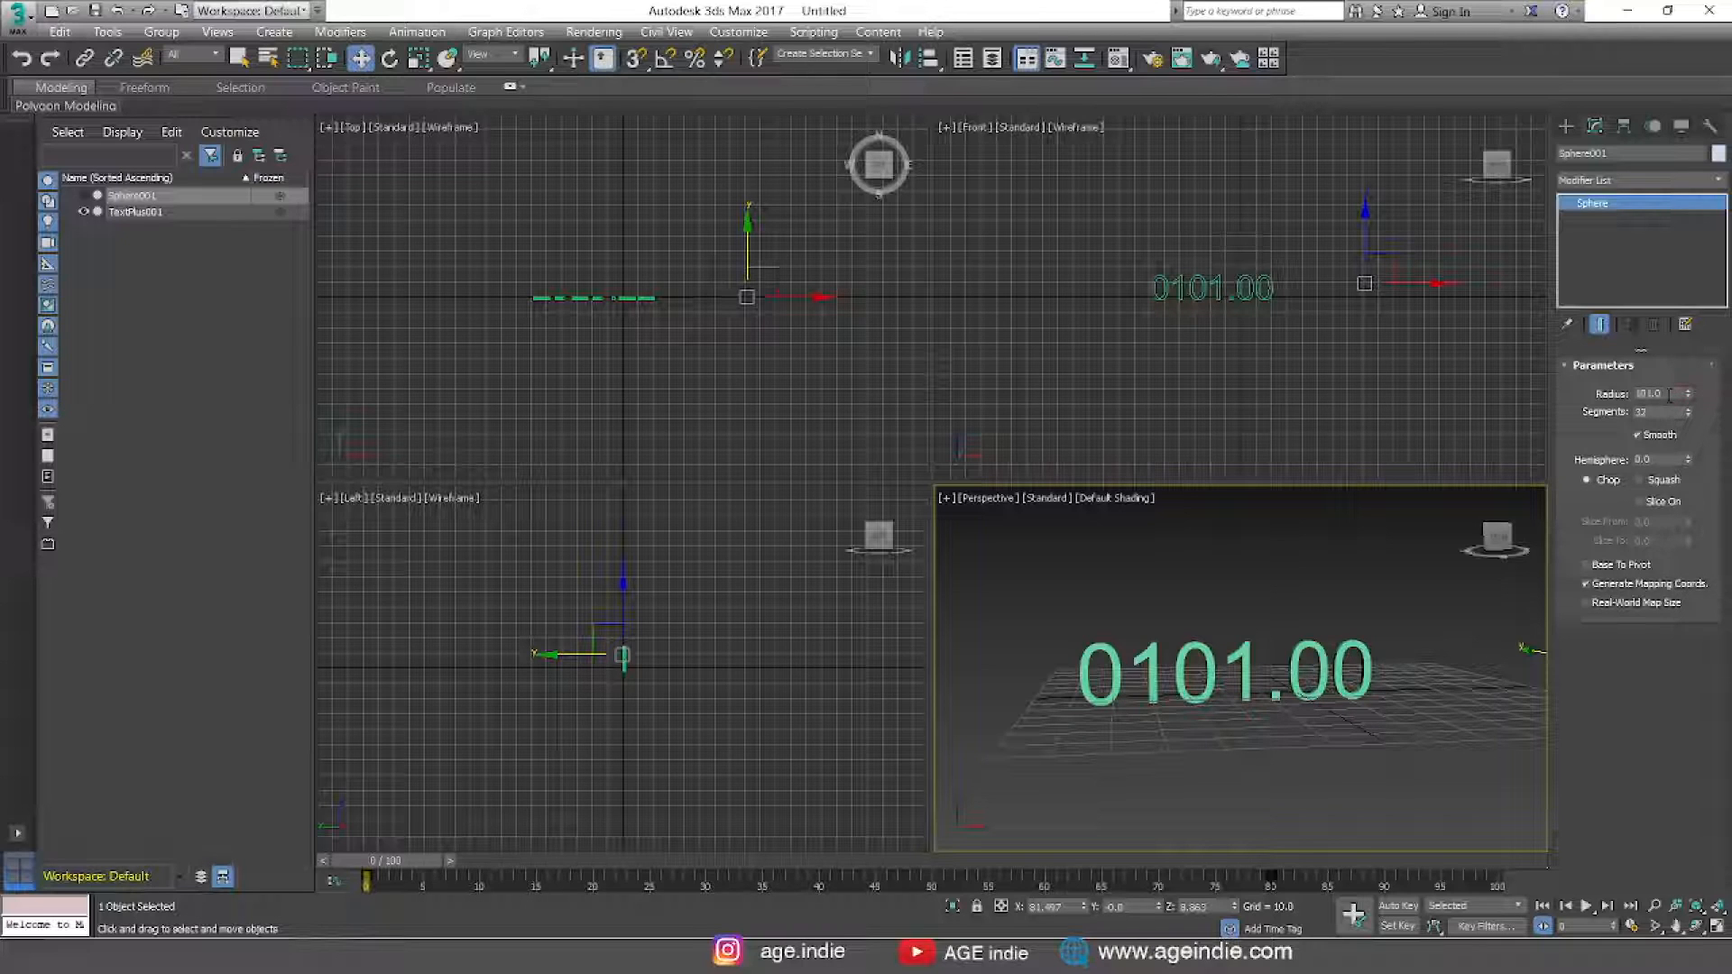
{"action": "left_click", "coordinate": [1399, 907]}
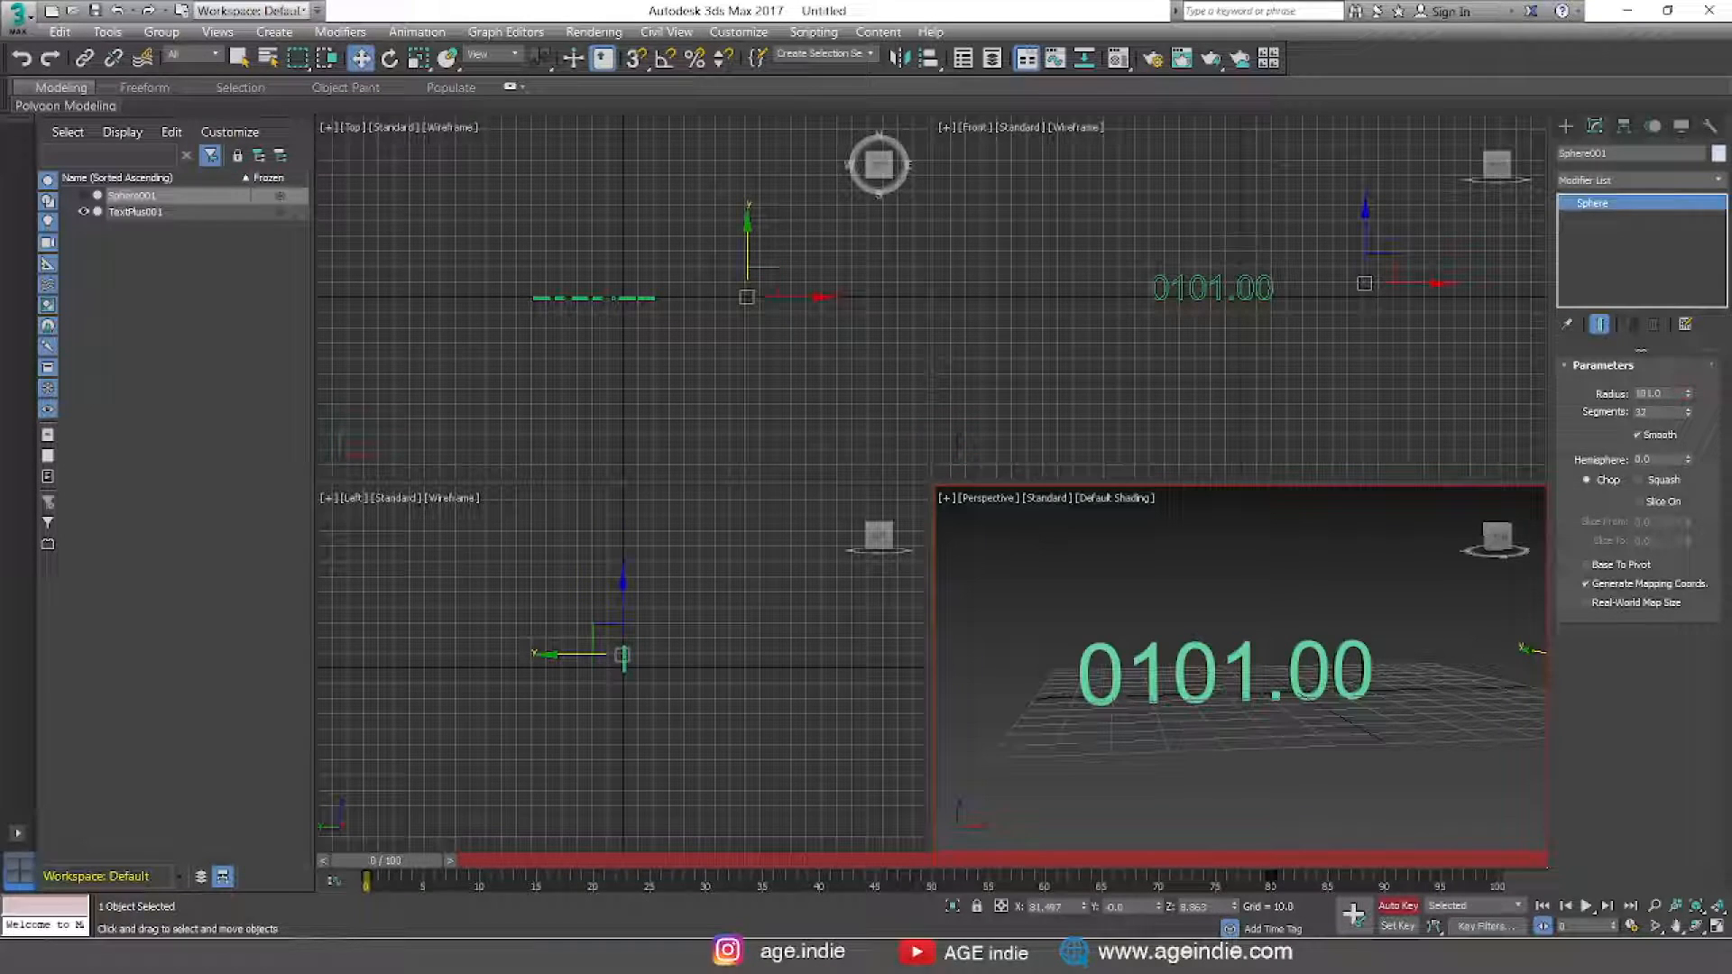
{"action": "double_click", "coordinate": [1650, 394]}
{"action": "type", "text": "1"}
{"action": "key", "text": "Return"}
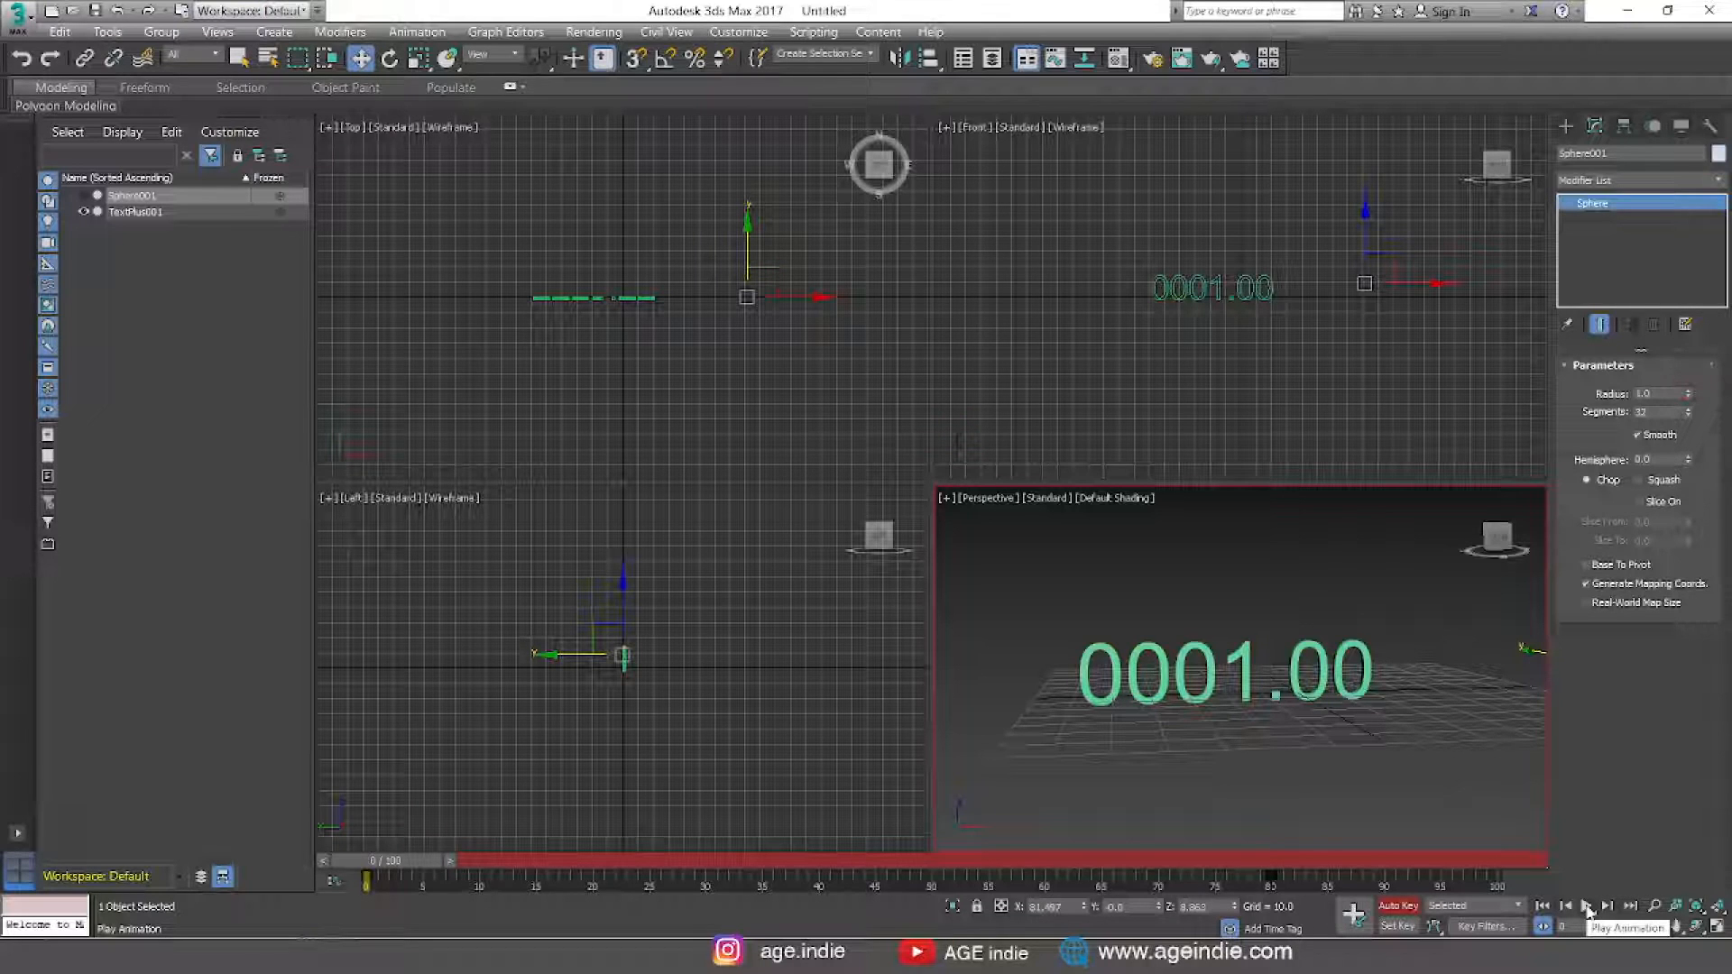
Play the revised counter animation, stop it, and scrub to frame 99 to check the end of the count
{"action": "left_click", "coordinate": [1587, 908]}
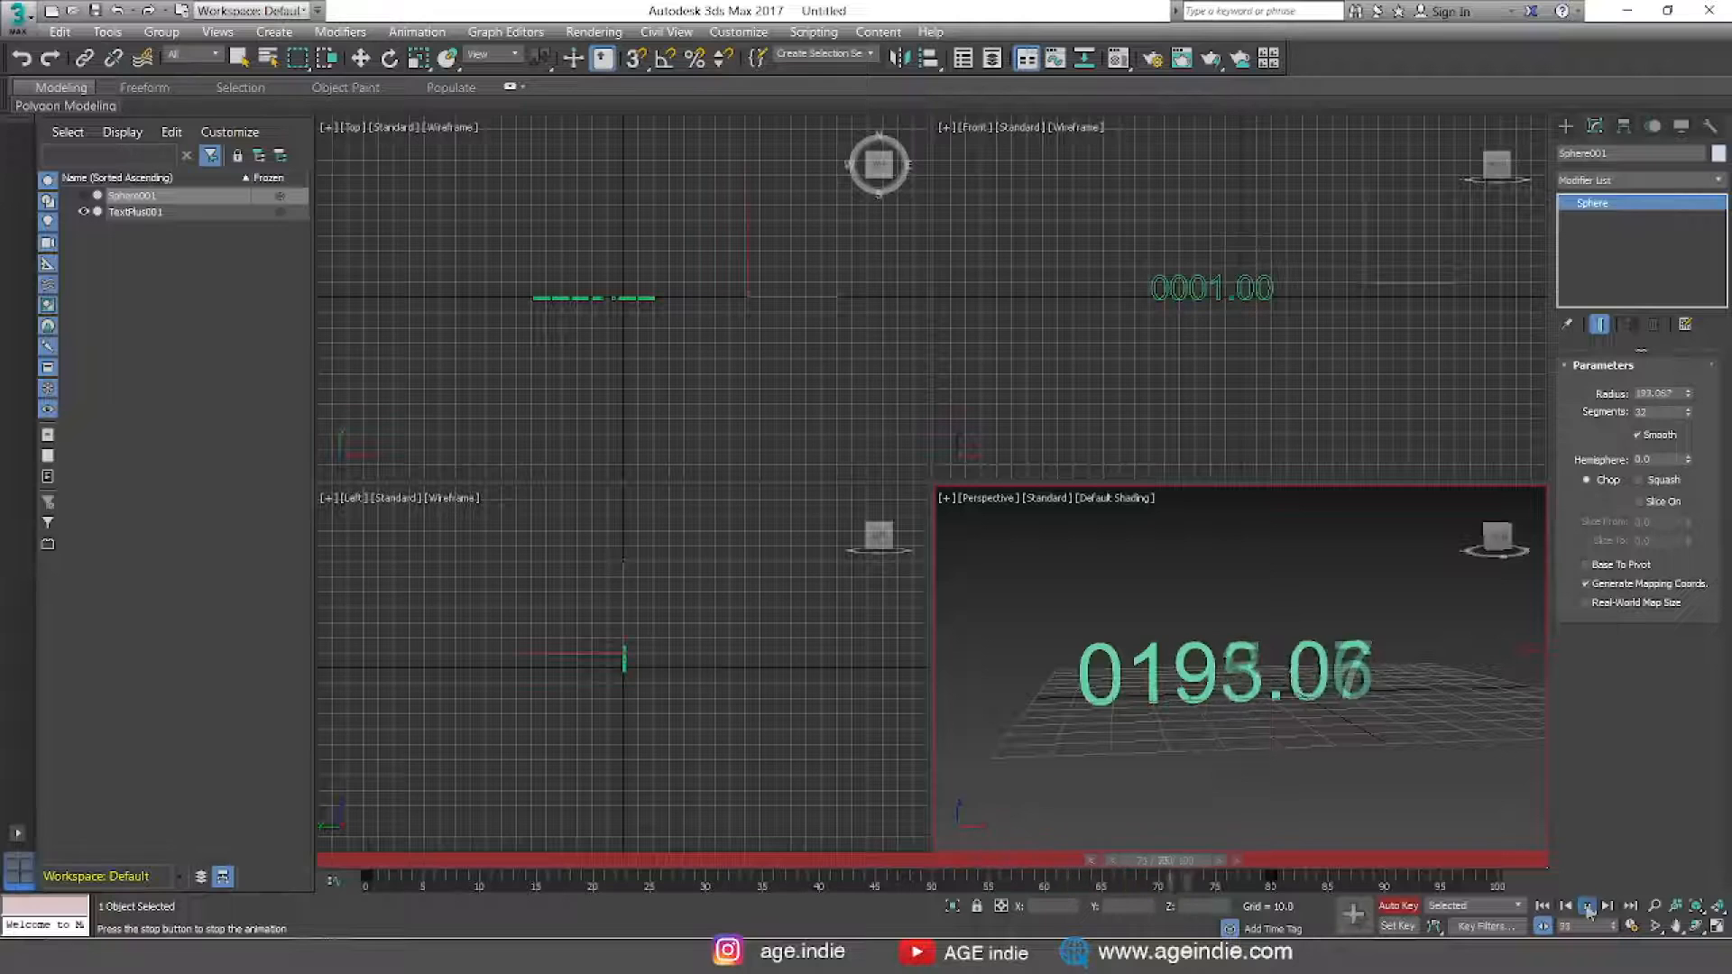
{"action": "left_click", "coordinate": [1587, 907]}
{"action": "left_click_drag", "start_coordinate": [787, 869], "coordinate": [1459, 904]}
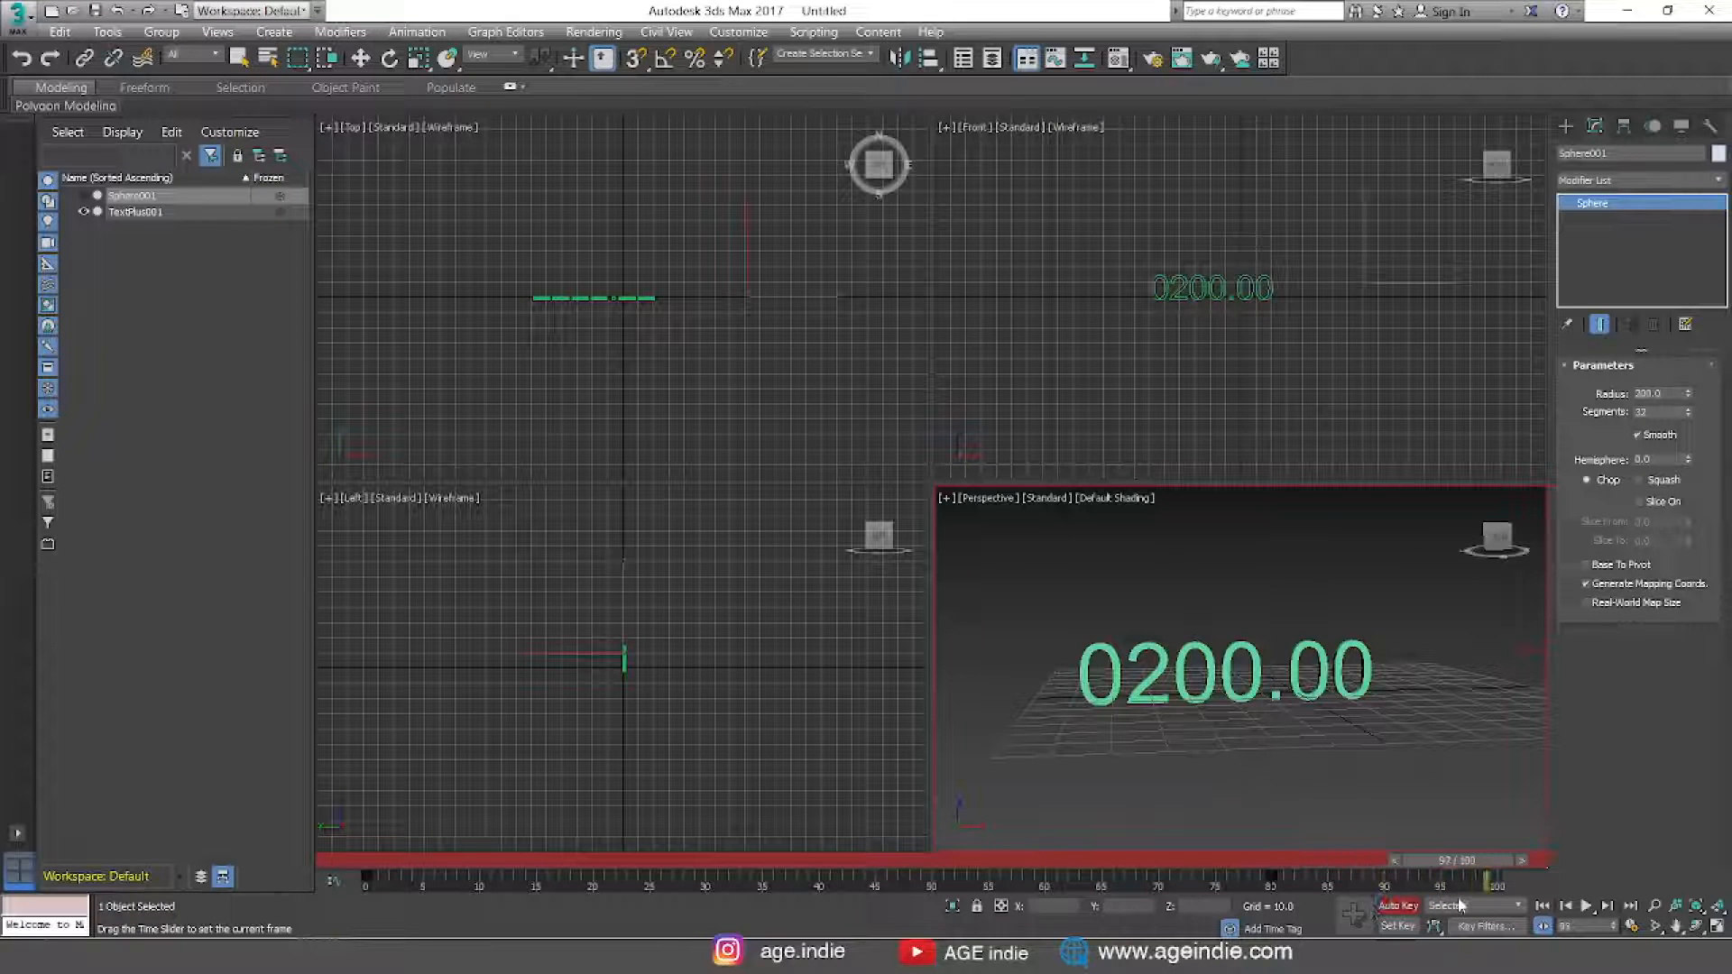
{"action": "key", "text": "w"}
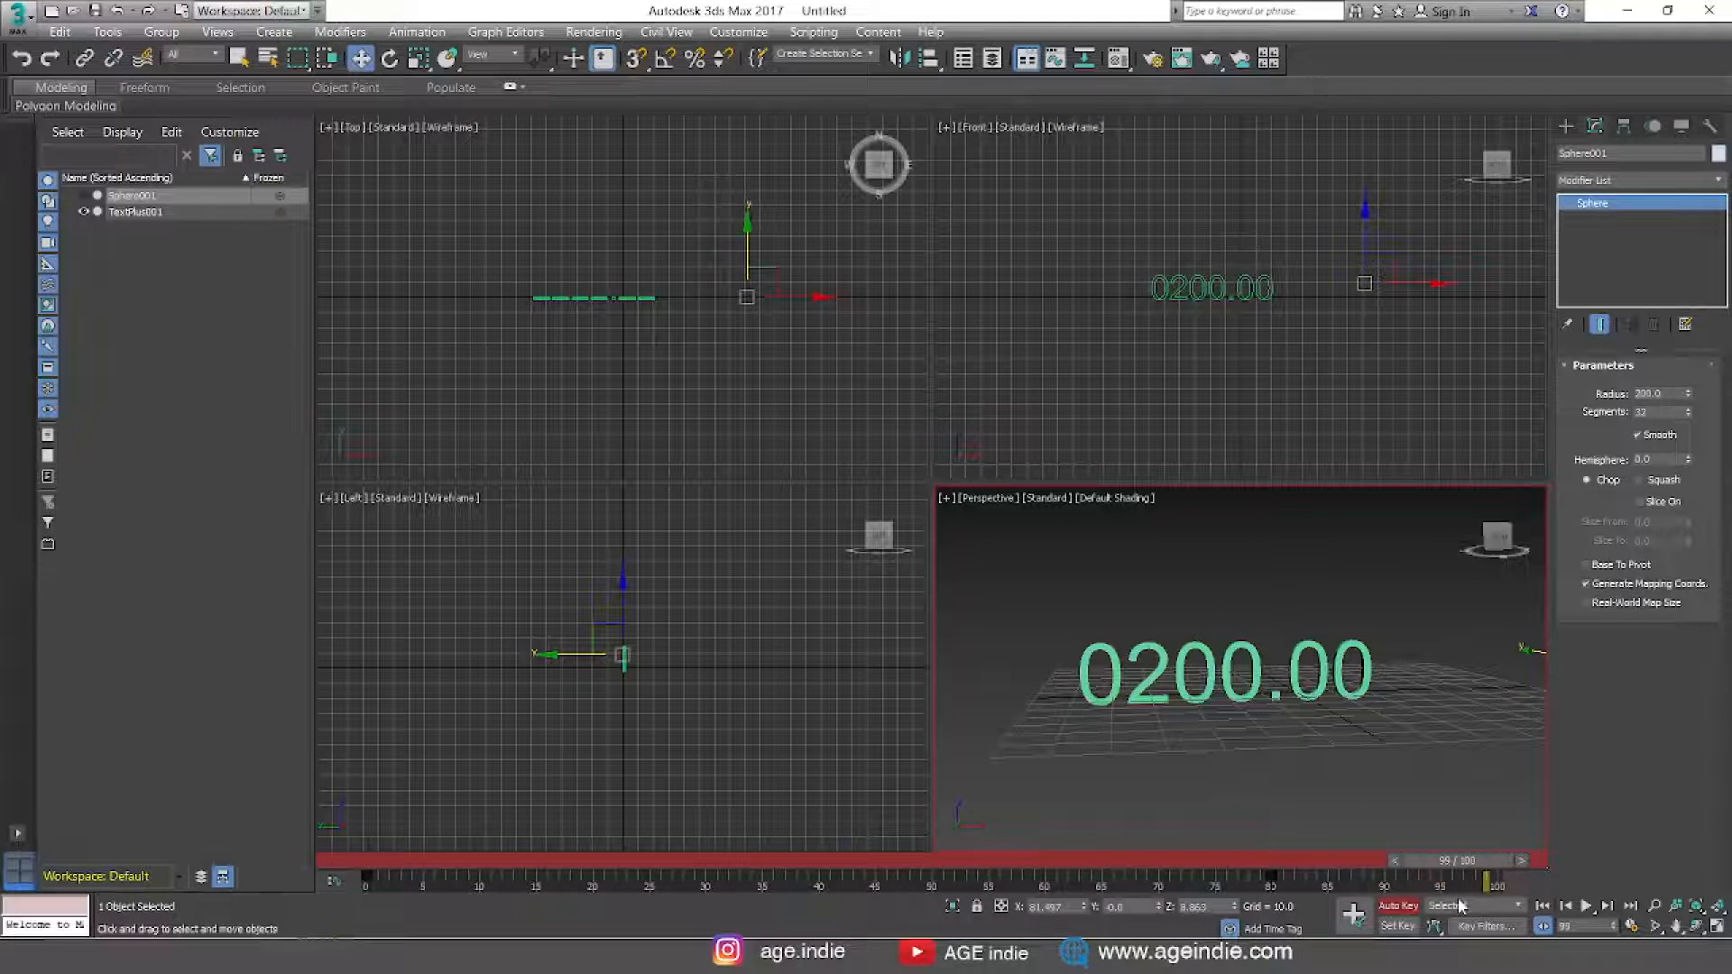